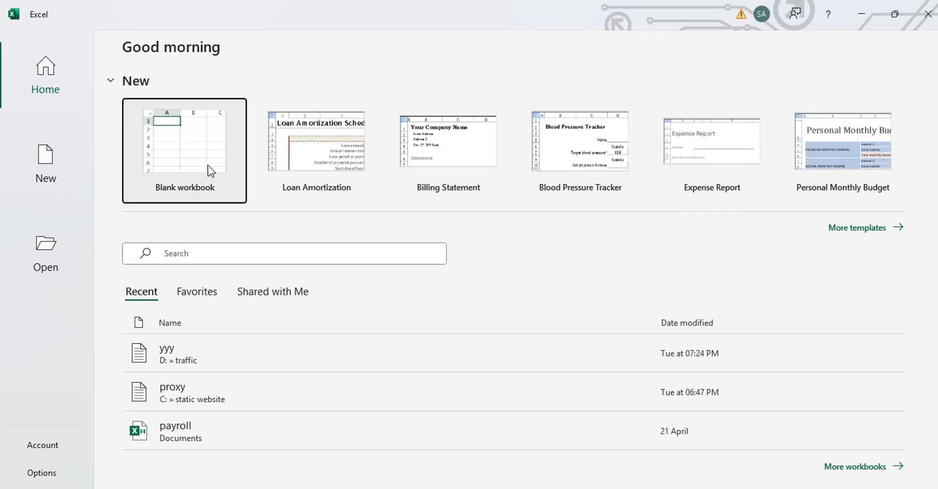
# Start a new blank workbook (Book1) from the Excel Home screen
pyautogui.click(200, 152)
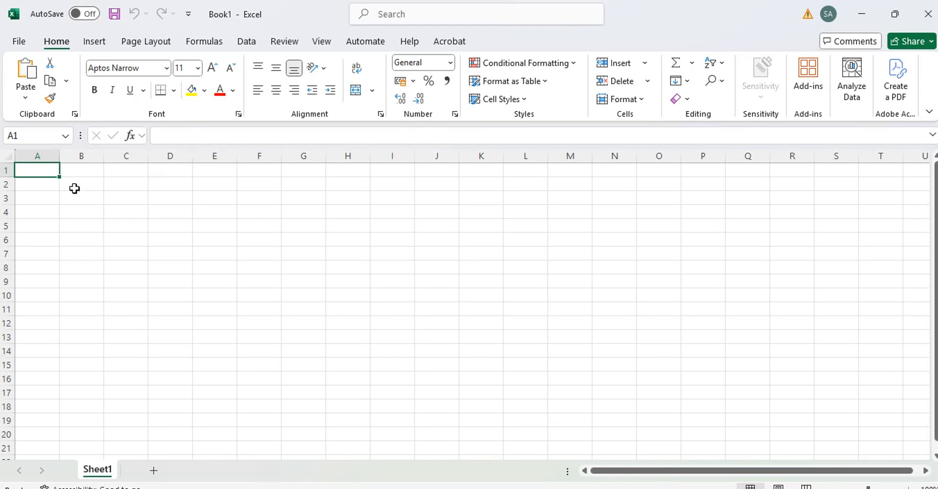
pyautogui.click(43, 155)
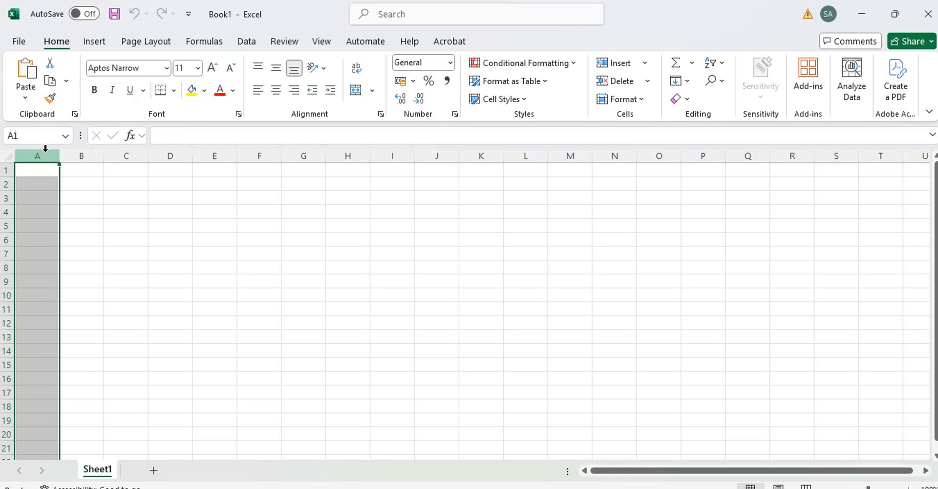
pyautogui.click(81, 156)
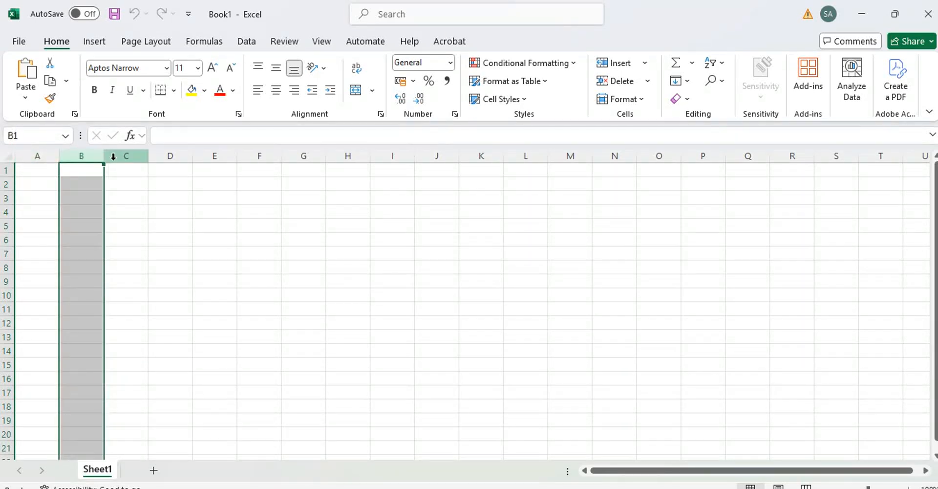
pyautogui.click(140, 156)
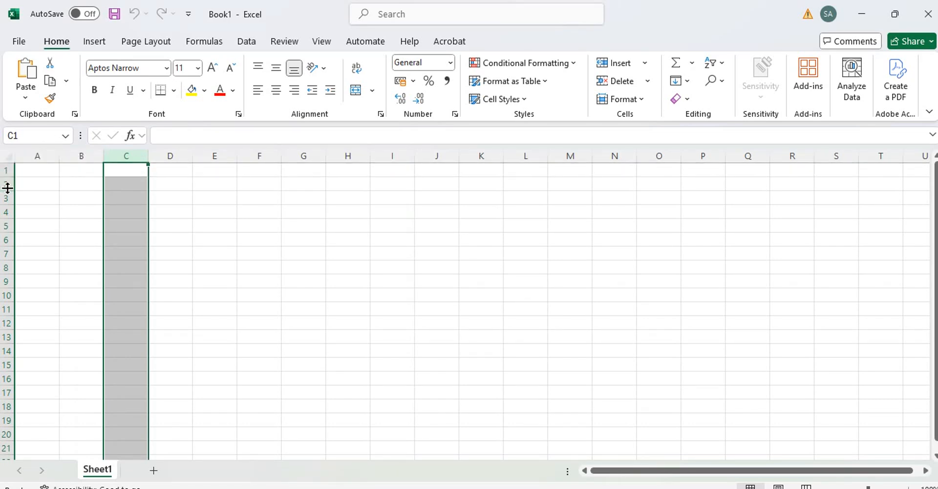
pyautogui.click(32, 169)
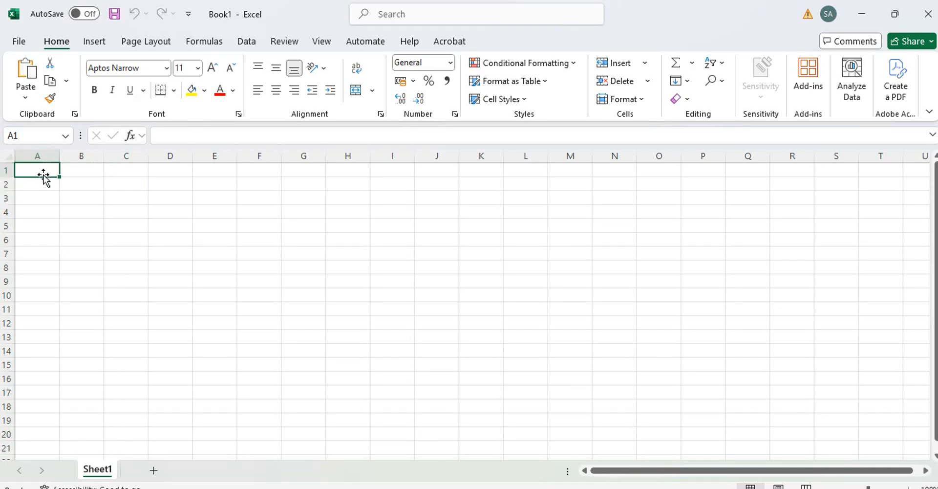
pyautogui.click(163, 135)
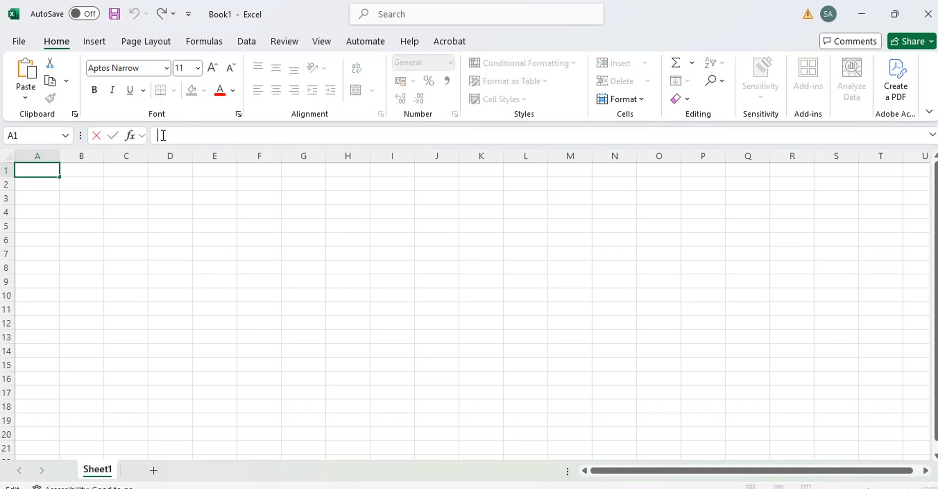
pyautogui.click(61, 225)
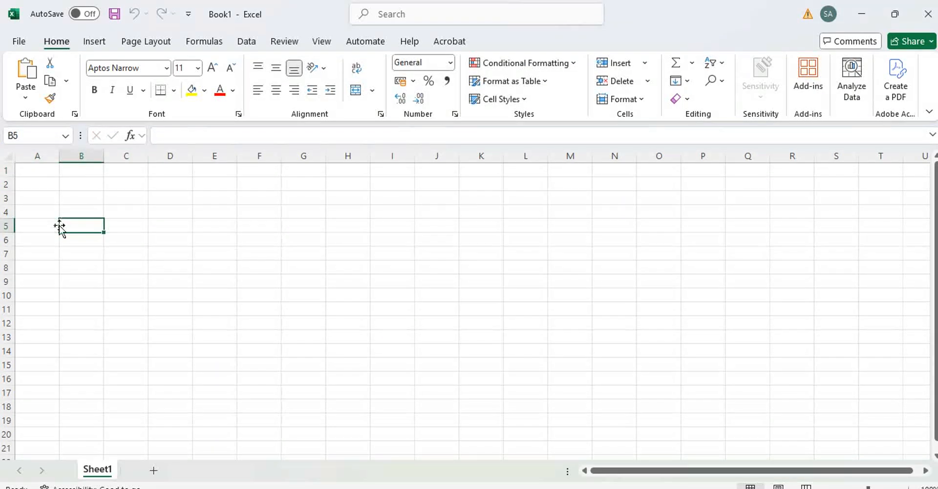
pyautogui.click(36, 172)
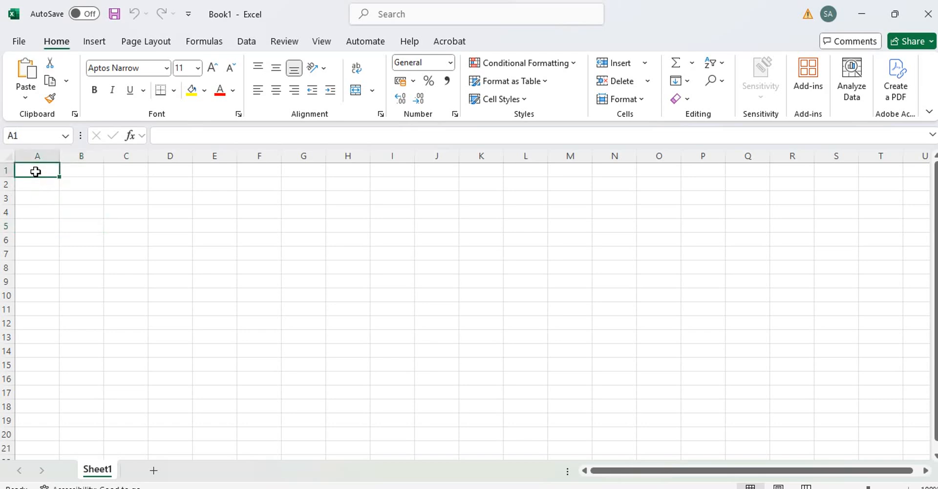
pyautogui.click(169, 134)
pyautogui.click(110, 233)
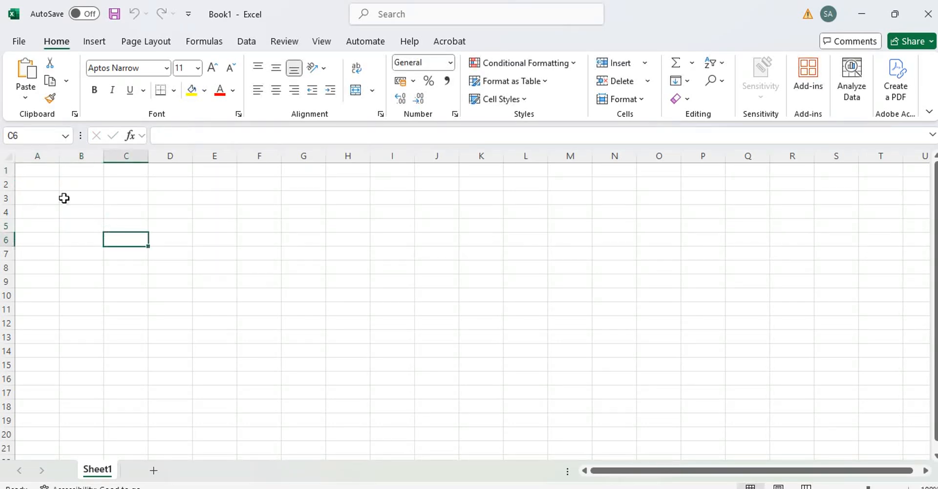
pyautogui.click(38, 173)
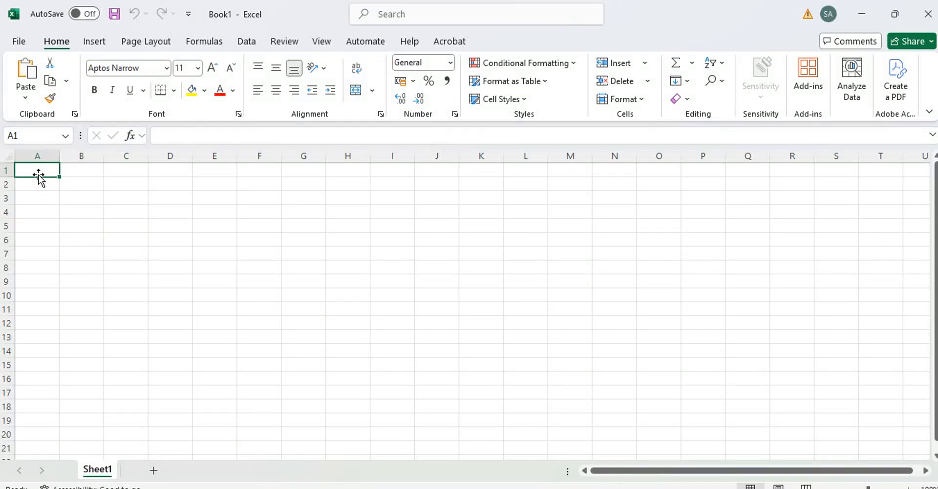
# Enter the title 'STUDENT RECORD FOR STEBAN INFOTECH' in cell A1
pyautogui.write('st')
pyautogui.press('BackSpace')
pyautogui.press('BackSpace')
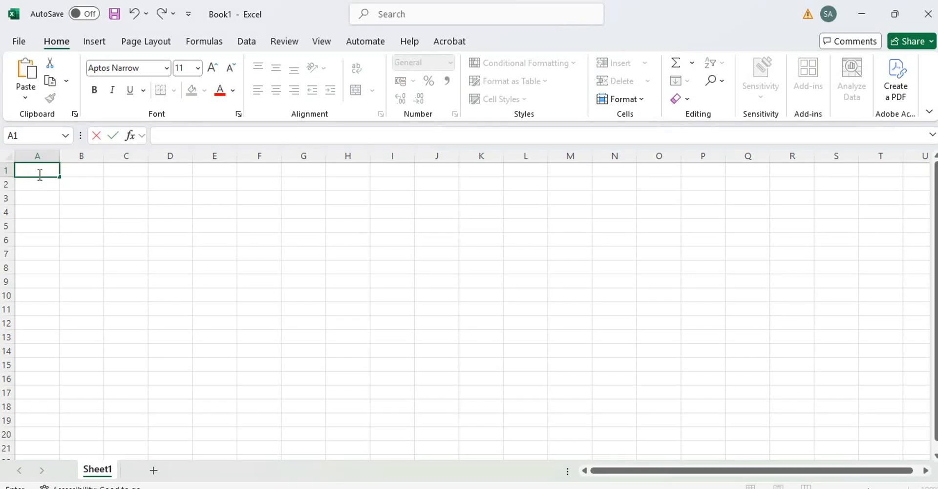
pyautogui.write('STUDENT REC')
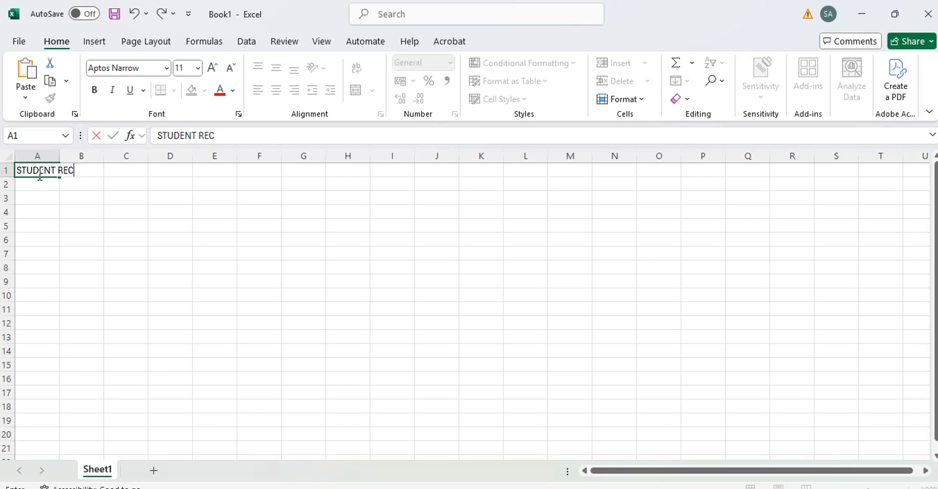
pyautogui.write('ORD FOR')
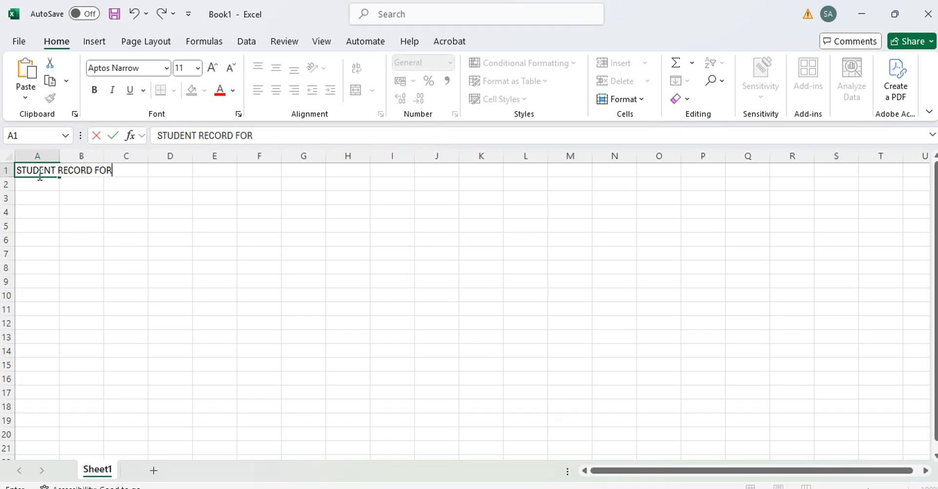
pyautogui.write(' STEBAN I')
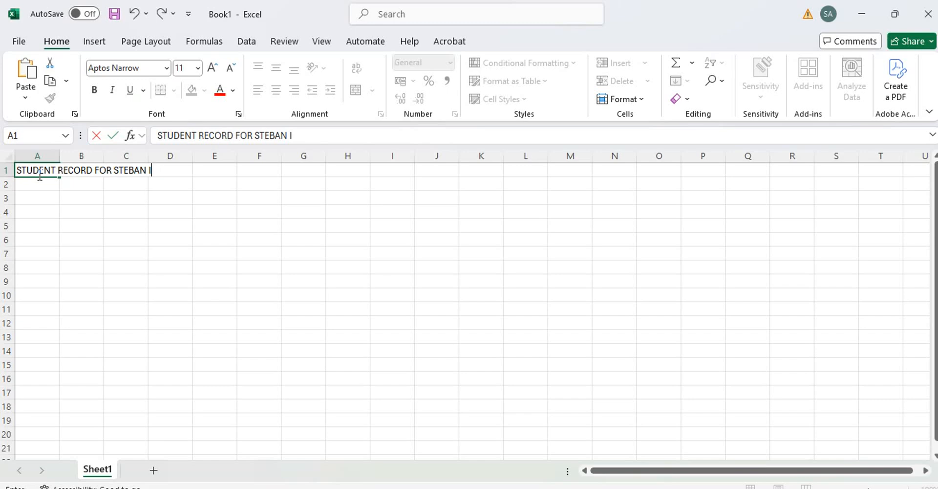
pyautogui.write('NFOTECH')
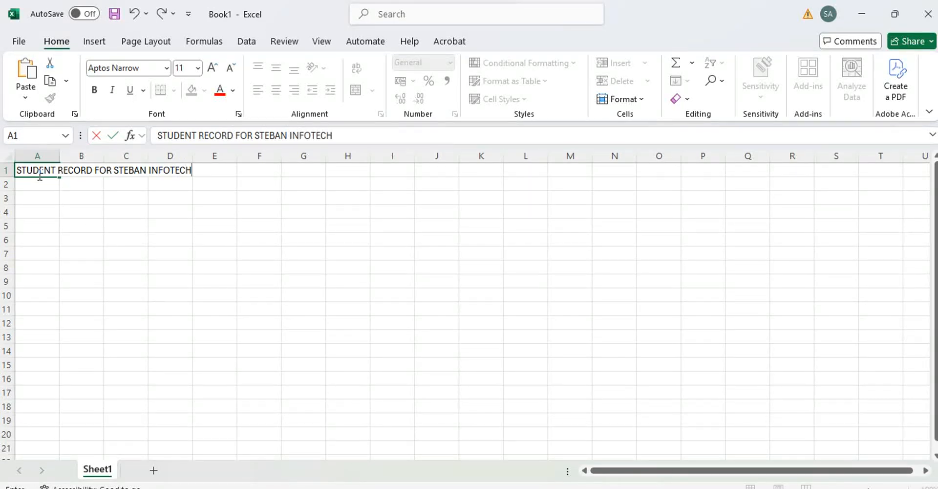
pyautogui.press('Return')
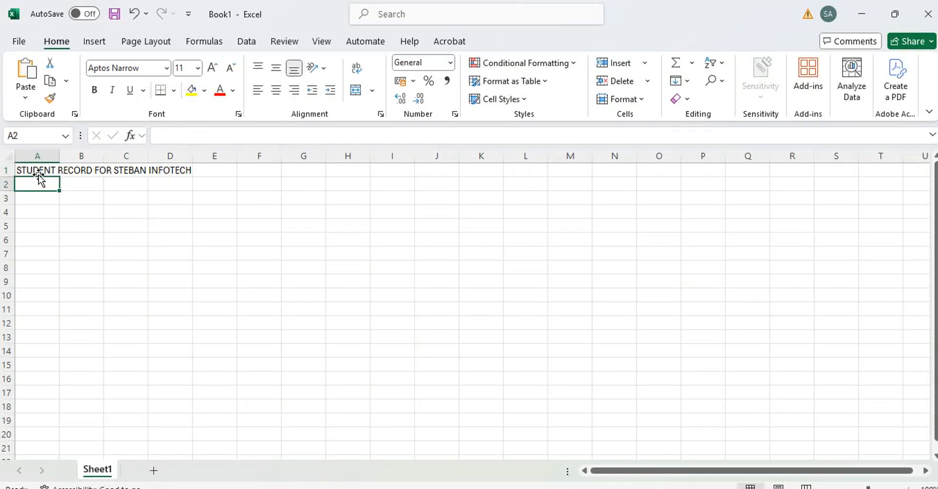
pyautogui.click(43, 171)
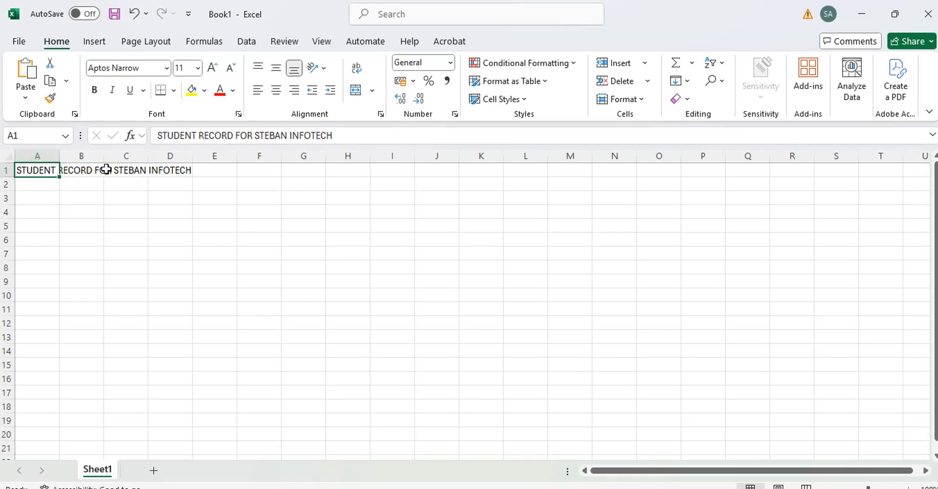
pyautogui.click(70, 216)
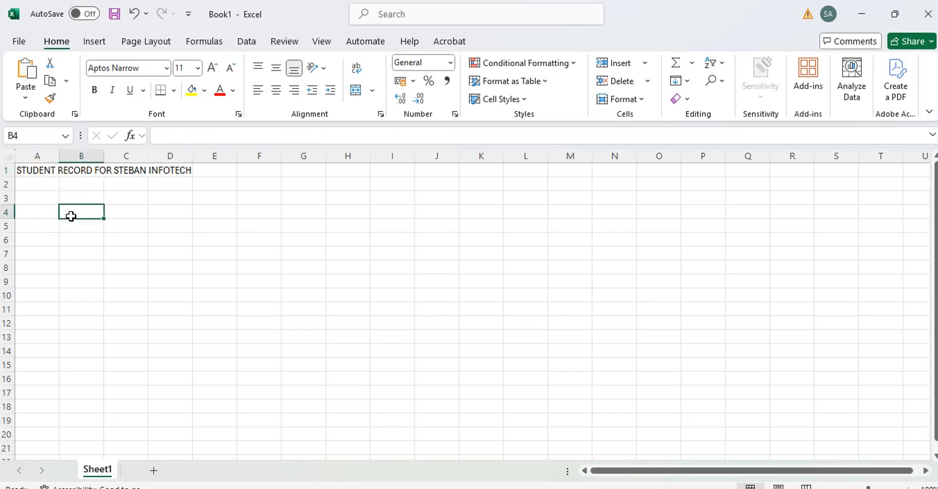
pyautogui.click(75, 169)
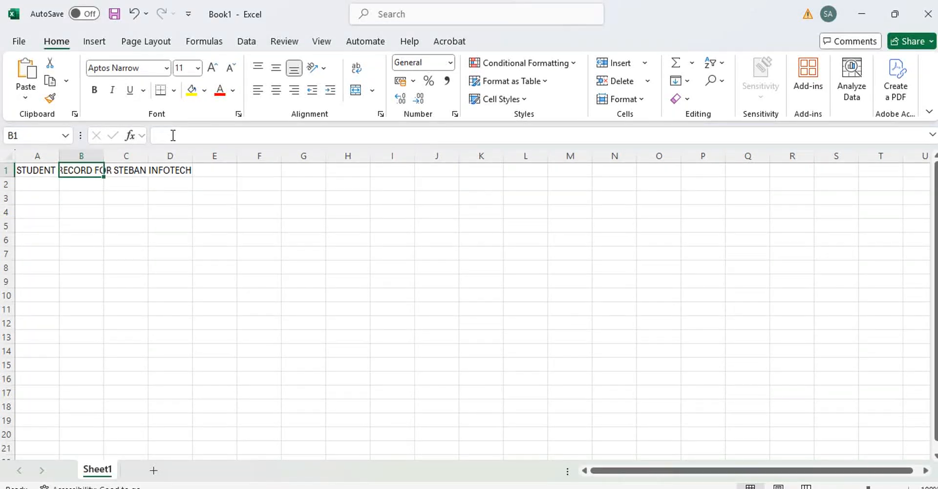
pyautogui.click(135, 172)
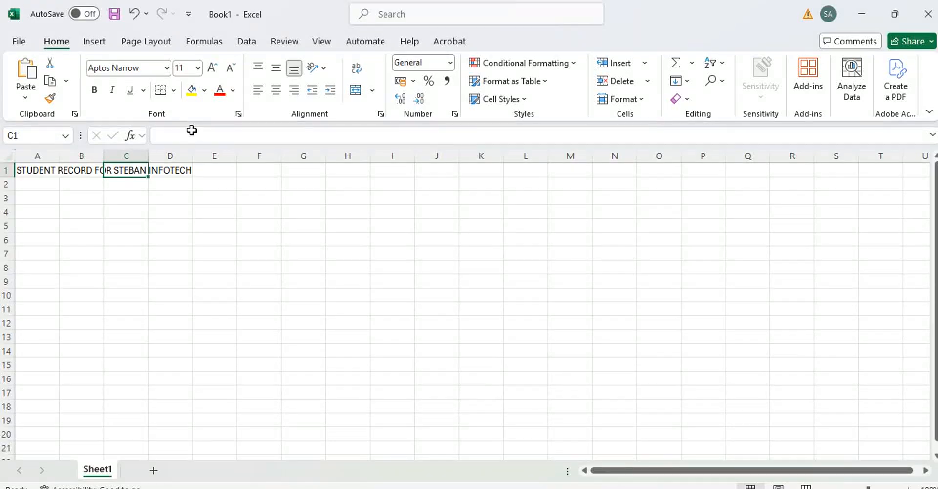
pyautogui.click(168, 171)
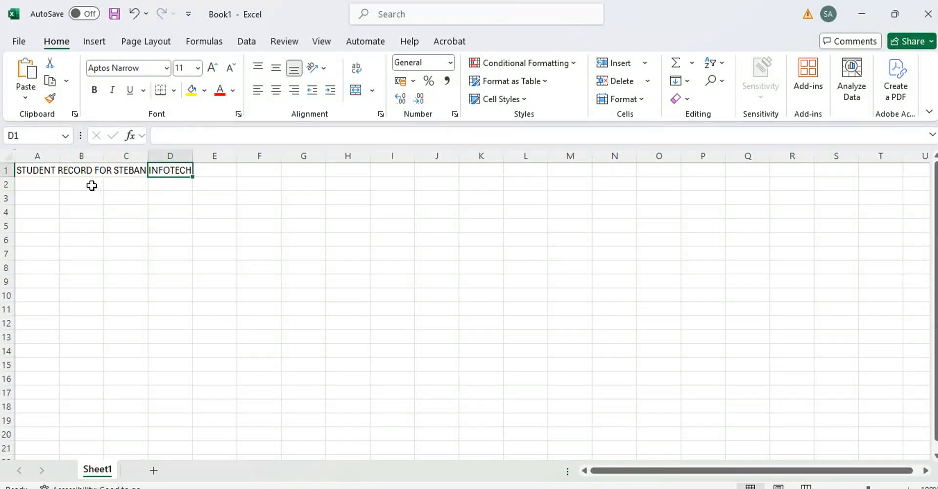
pyautogui.click(40, 169)
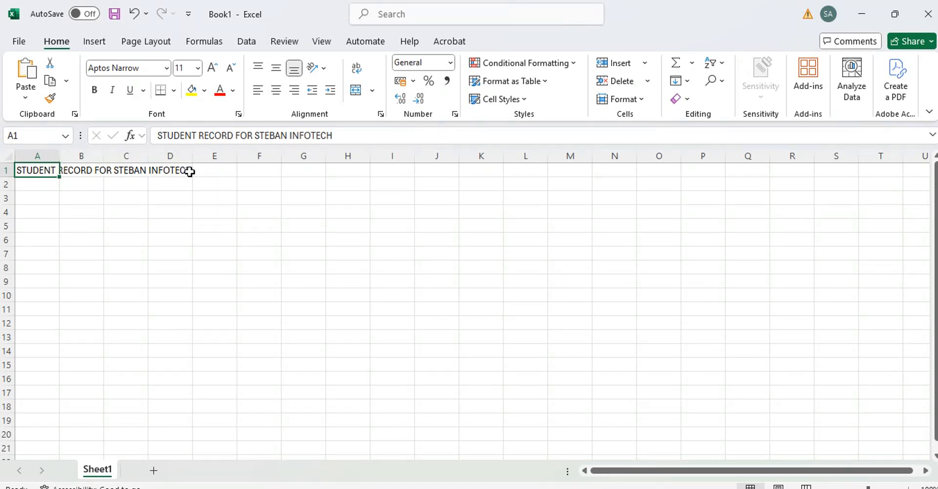
pyautogui.click(58, 237)
pyautogui.click(44, 185)
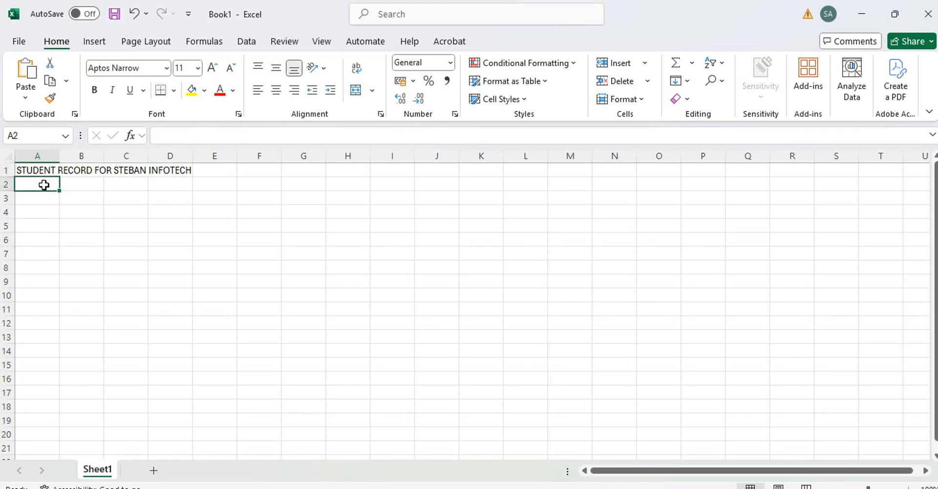
# Type the heading 'Name of student' in cell A2
pyautogui.write('NA')
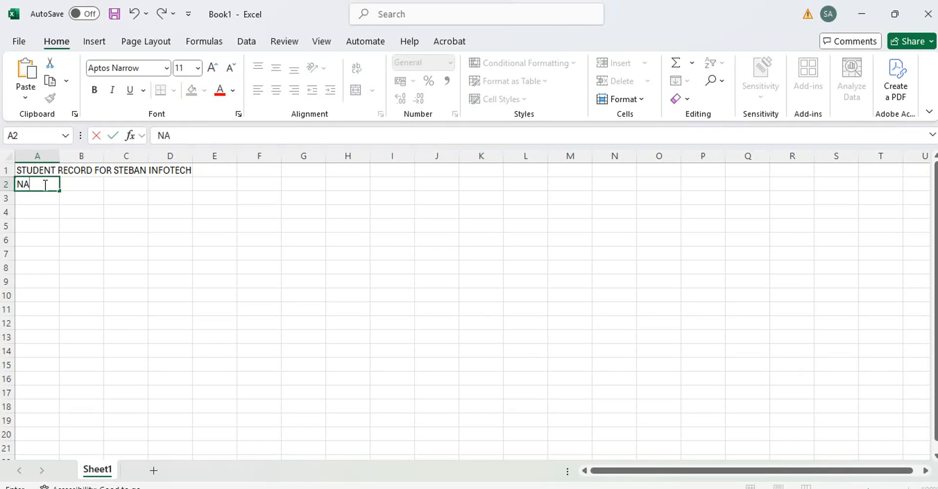
pyautogui.press('BackSpace')
pyautogui.write('ame of studen')
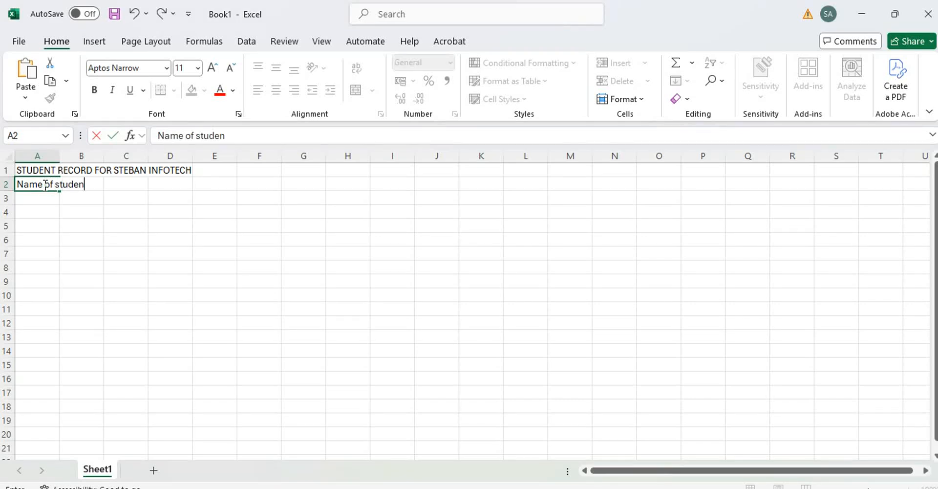
pyautogui.write('t')
pyautogui.click(127, 269)
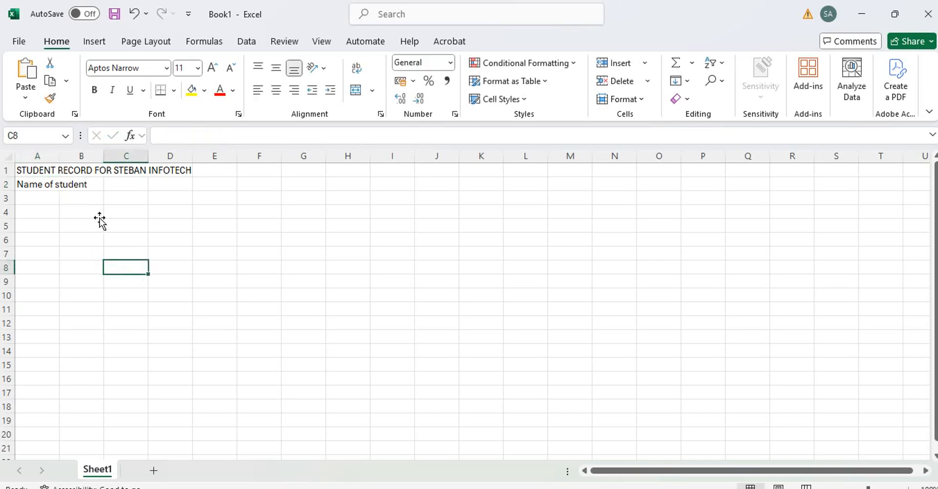
# Add the headings 'mark' in B2 and 'Grade' in C2
pyautogui.click(82, 184)
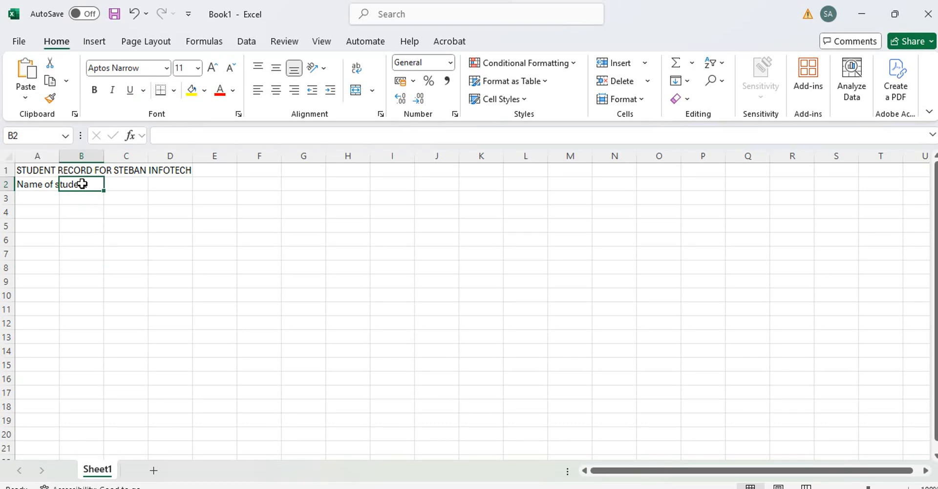
pyautogui.write('ma')
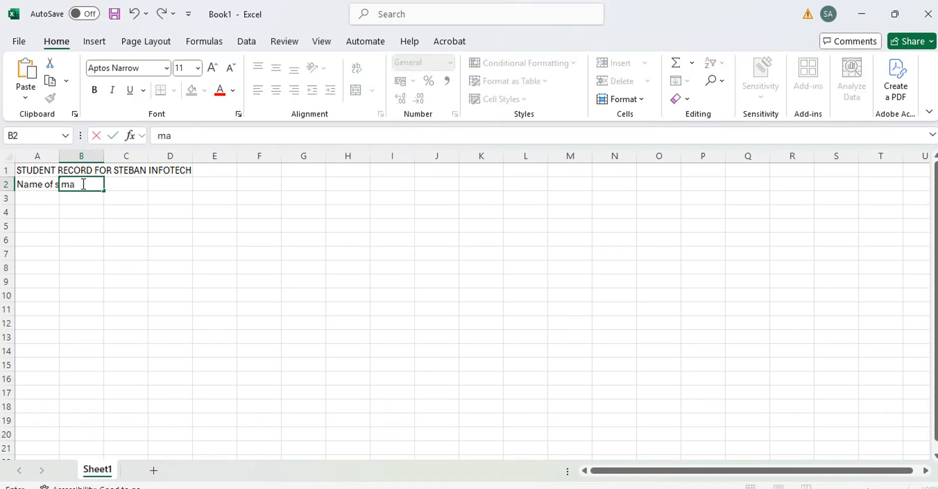
pyautogui.write('rk')
pyautogui.click(133, 185)
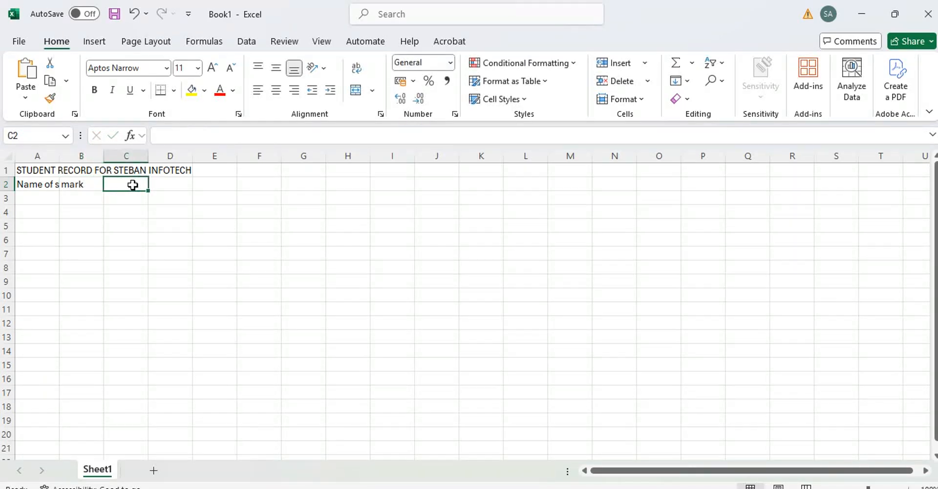
pyautogui.write('grade')
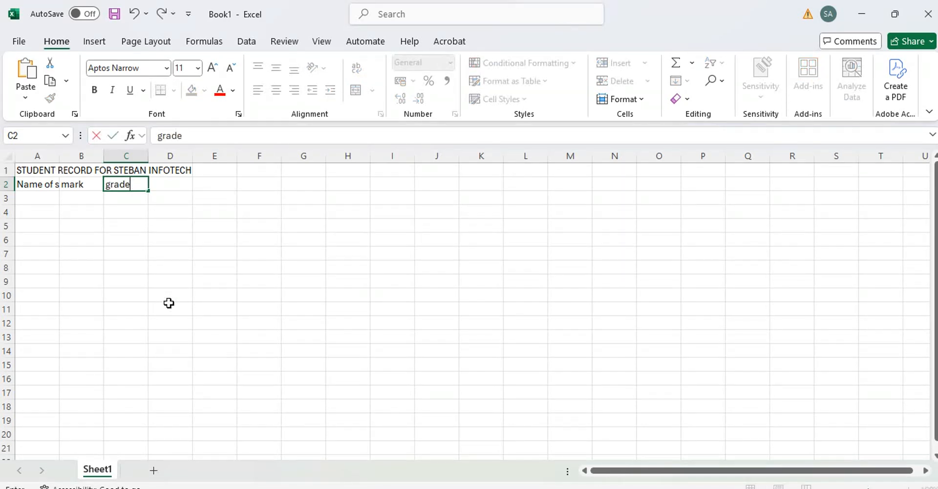
pyautogui.press('BackSpace')
pyautogui.press('BackSpace')
pyautogui.press('BackSpace')
pyautogui.press('BackSpace')
pyautogui.press('BackSpace')
pyautogui.write('Grade')
pyautogui.click(190, 341)
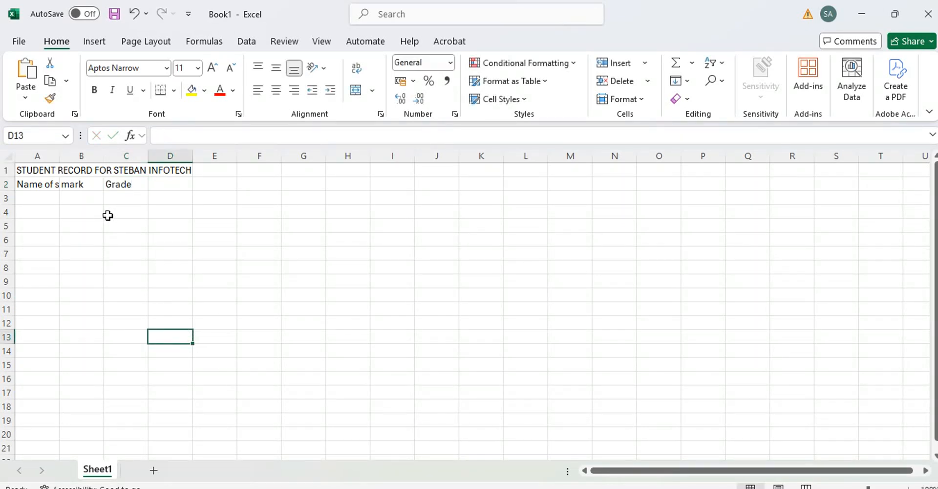
pyautogui.click(80, 186)
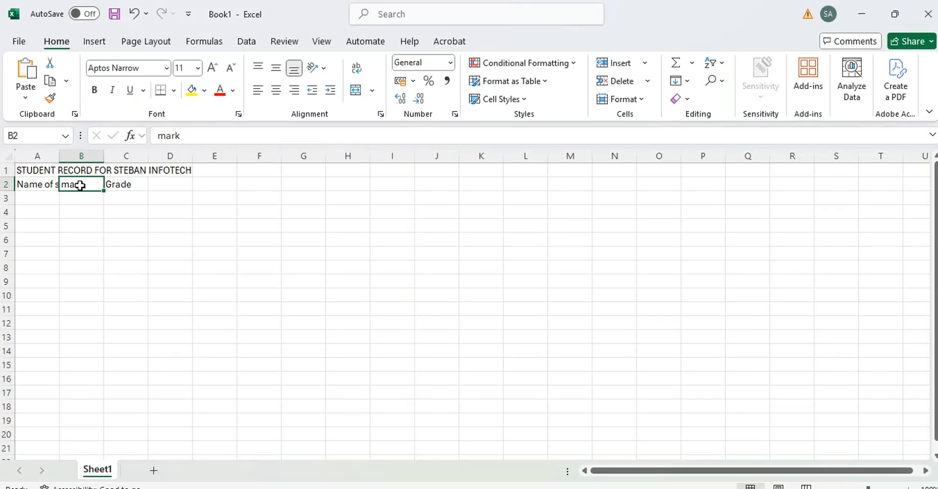
# Capitalise the B2 heading so it reads 'Mark'
pyautogui.click(188, 135)
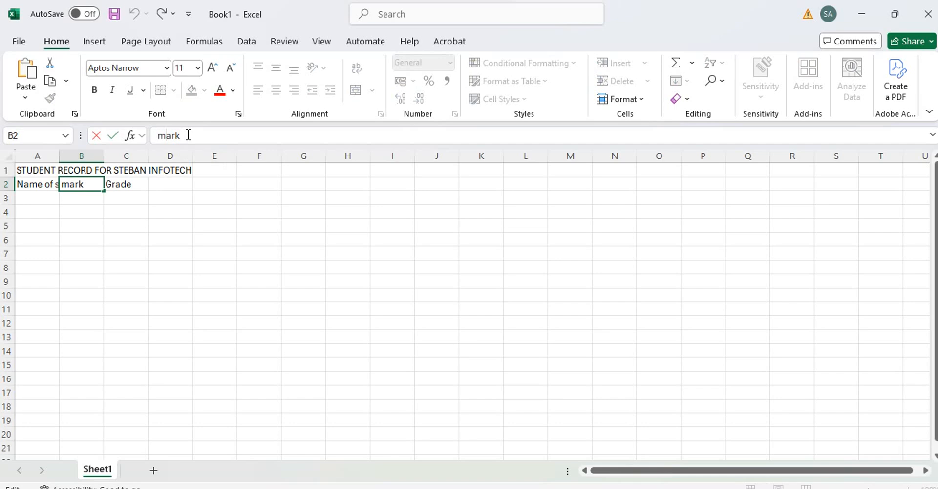
pyautogui.press('Left')
pyautogui.press('Left')
pyautogui.press('Left')
pyautogui.press('Left')
pyautogui.press('BackSpace')
pyautogui.write('M')
pyautogui.click(136, 238)
pyautogui.click(91, 187)
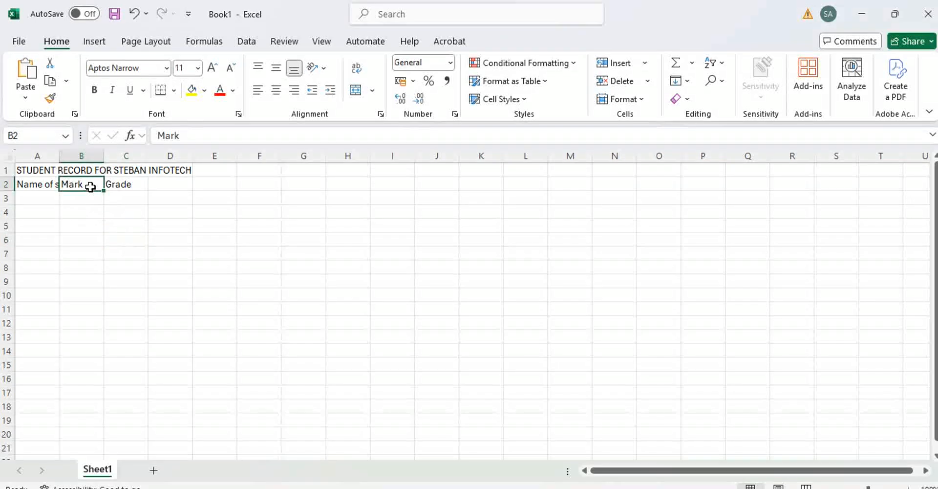
pyautogui.click(185, 135)
pyautogui.click(167, 242)
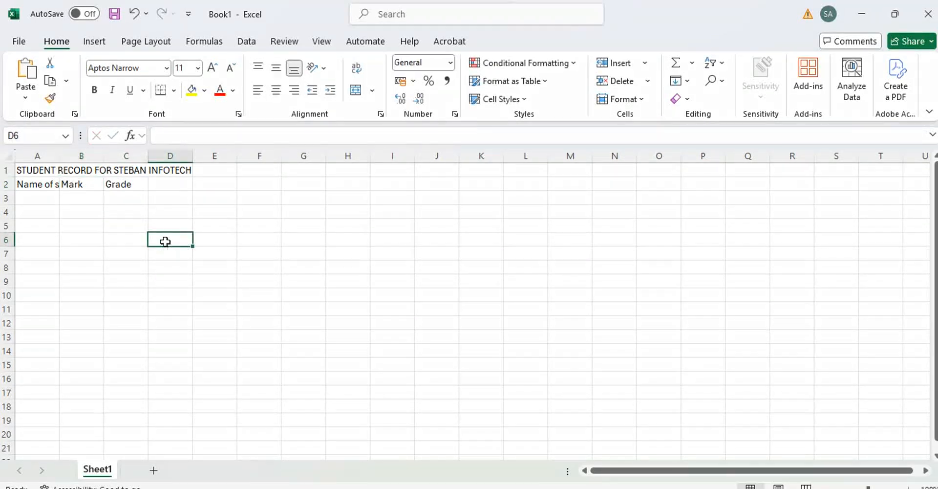
pyautogui.click(80, 184)
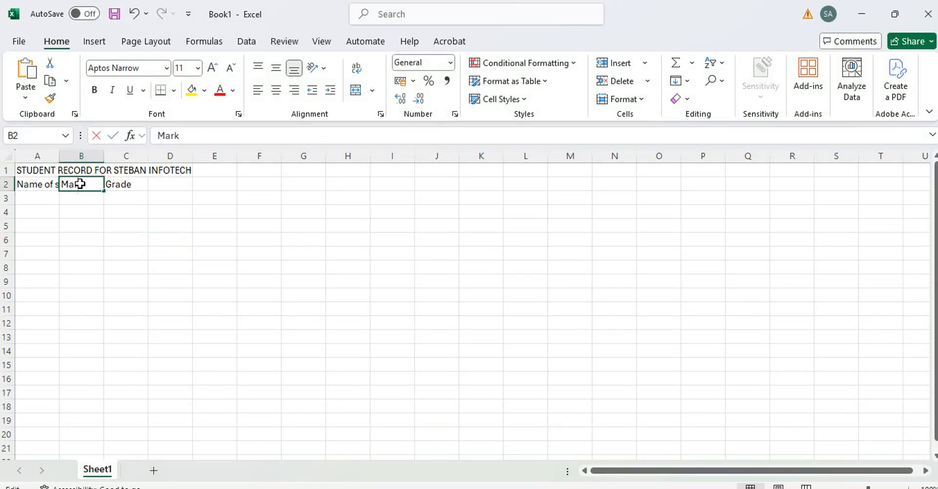
# Extend the B2 heading to read 'Studen Mark'
pyautogui.doubleClick(78, 184)
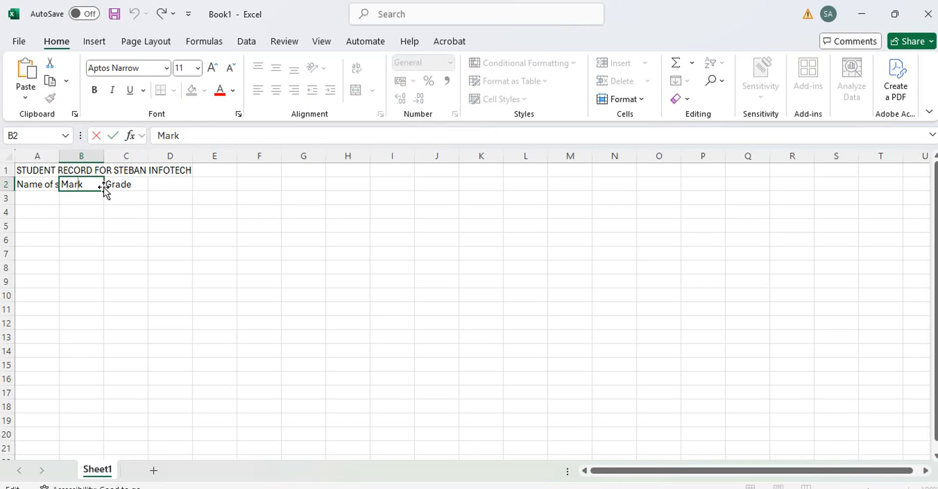
pyautogui.press('Left')
pyautogui.press('Left')
pyautogui.press('Left')
pyautogui.write('Studen')
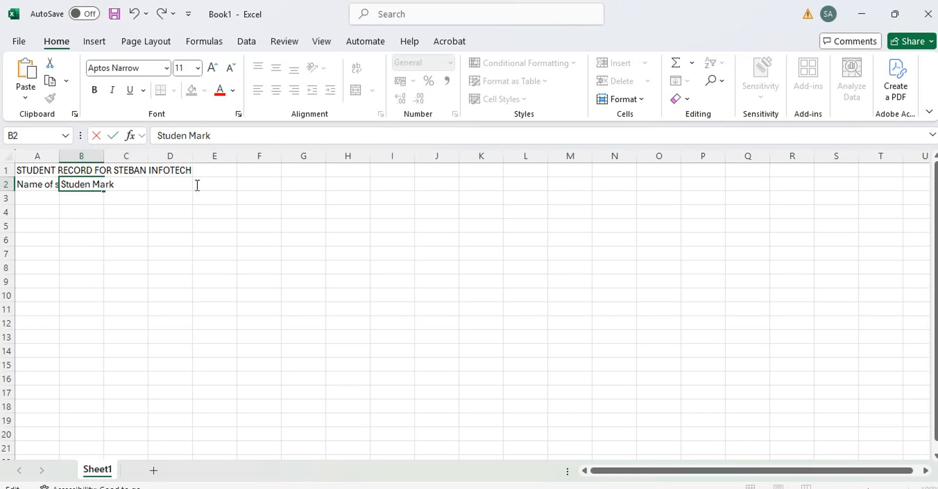
pyautogui.click(195, 213)
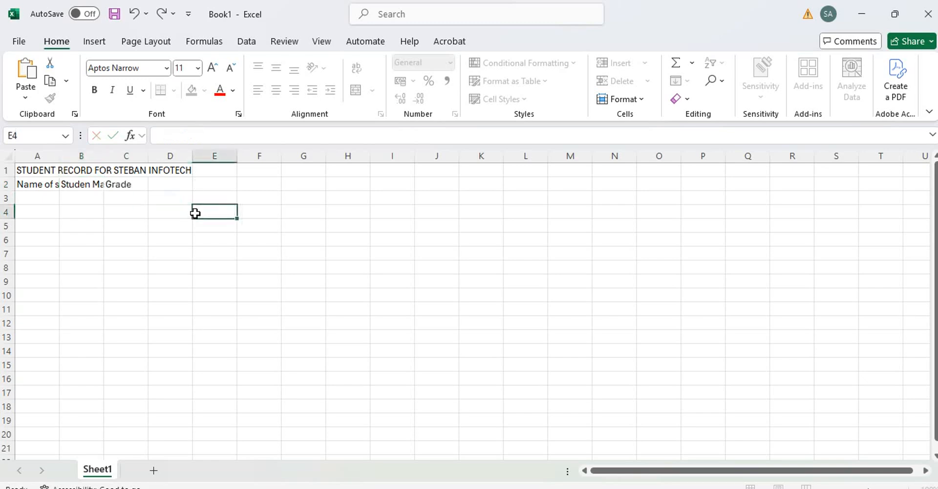
pyautogui.click(31, 186)
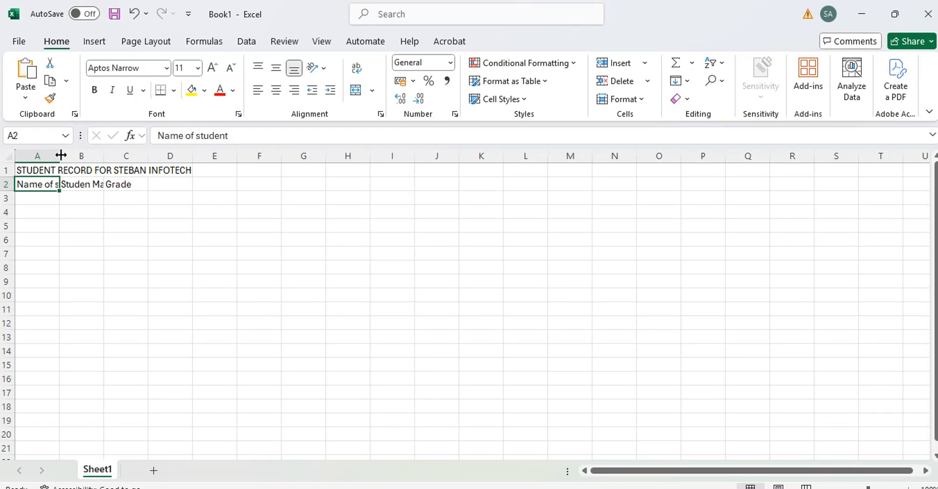
# Widen columns A, B and C so 'Name of student' and 'Studen Mark' fit
pyautogui.moveTo(60, 155); pyautogui.dragTo(104, 155)
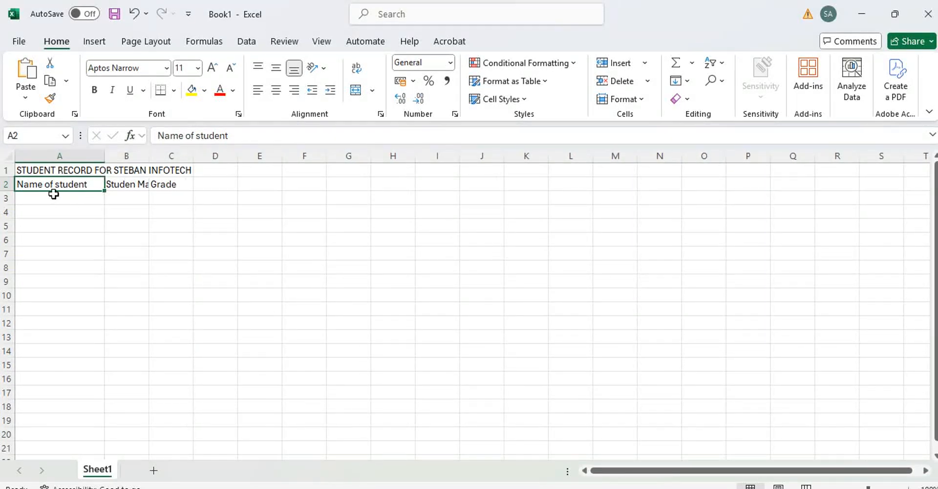
pyautogui.click(126, 154)
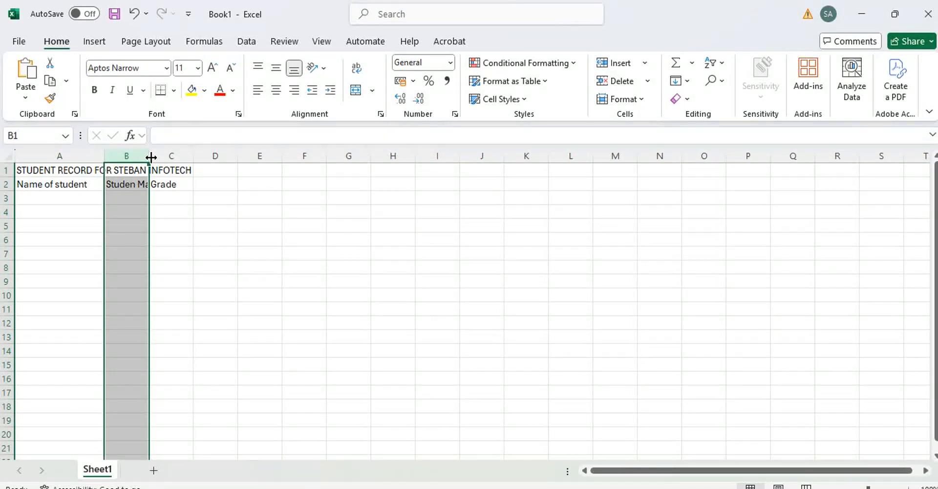
pyautogui.moveTo(150, 157); pyautogui.dragTo(235, 155)
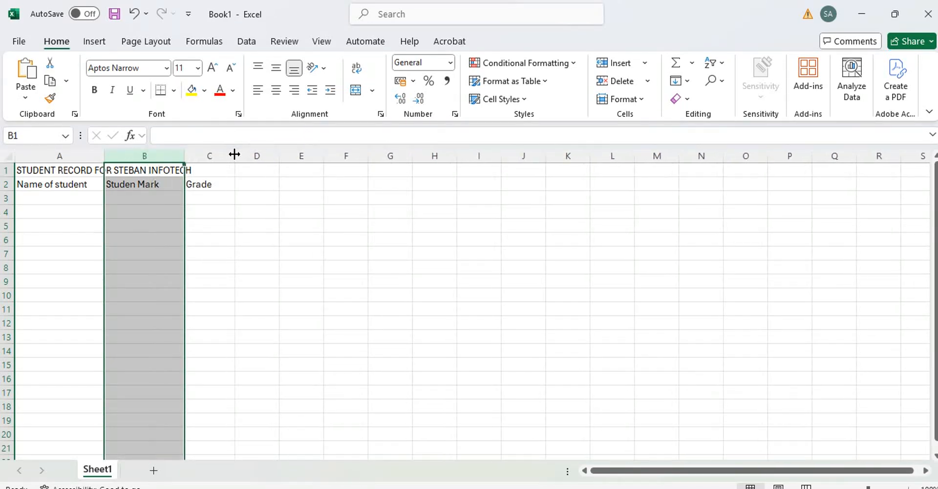
pyautogui.click(233, 197)
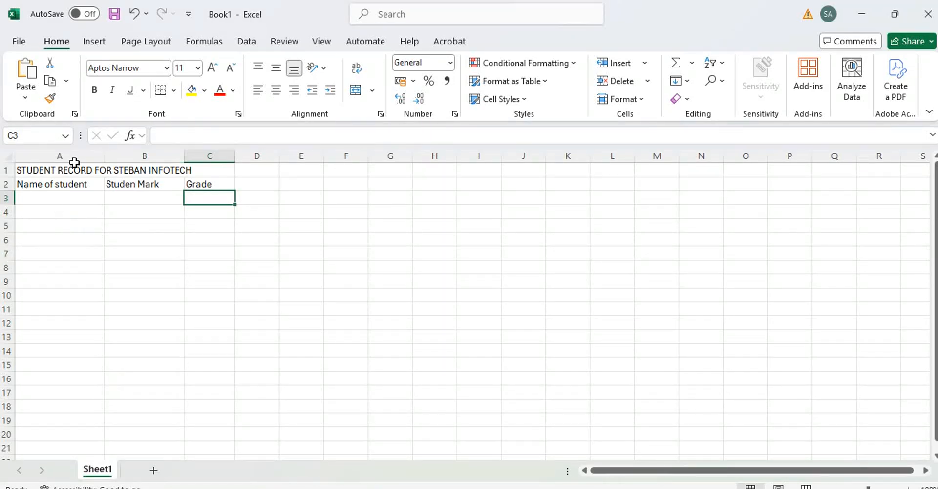
pyautogui.click(27, 172)
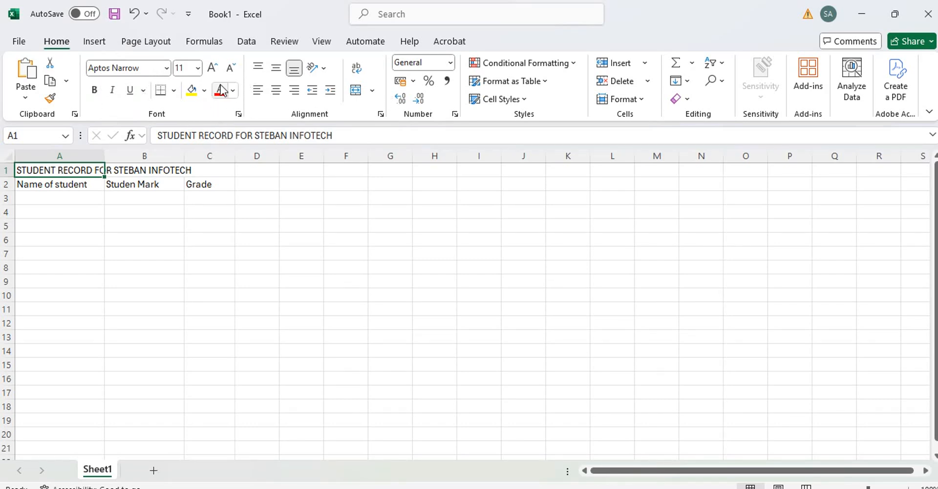
# Format the A1 title as bold Times New Roman at size 14
pyautogui.click(167, 68)
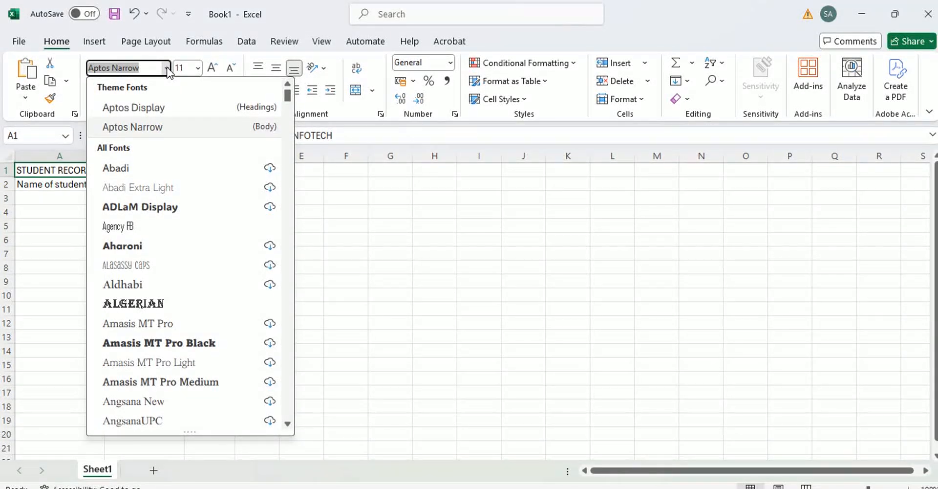
pyautogui.write('T')
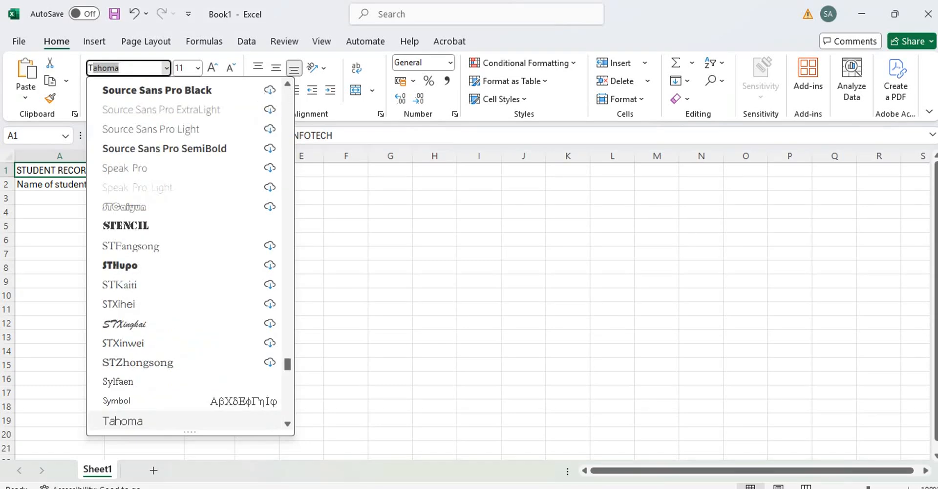
pyautogui.write('imes New R')
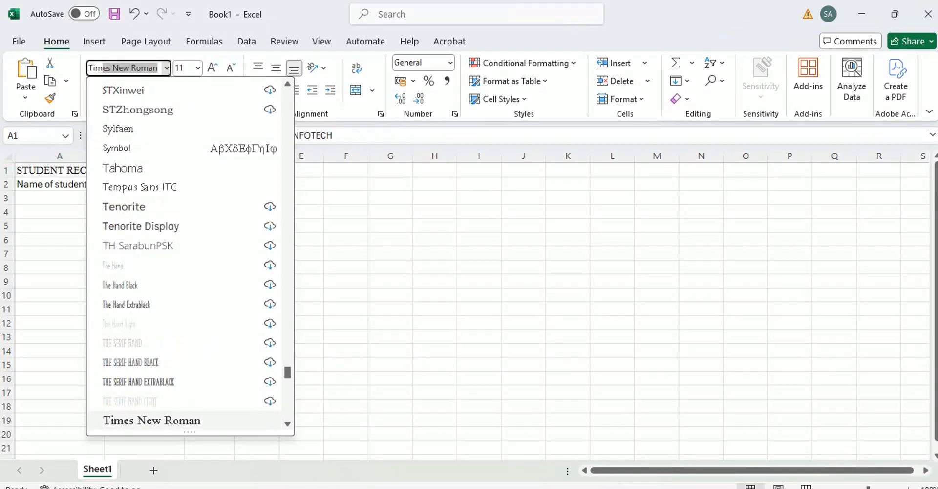
pyautogui.press('Return')
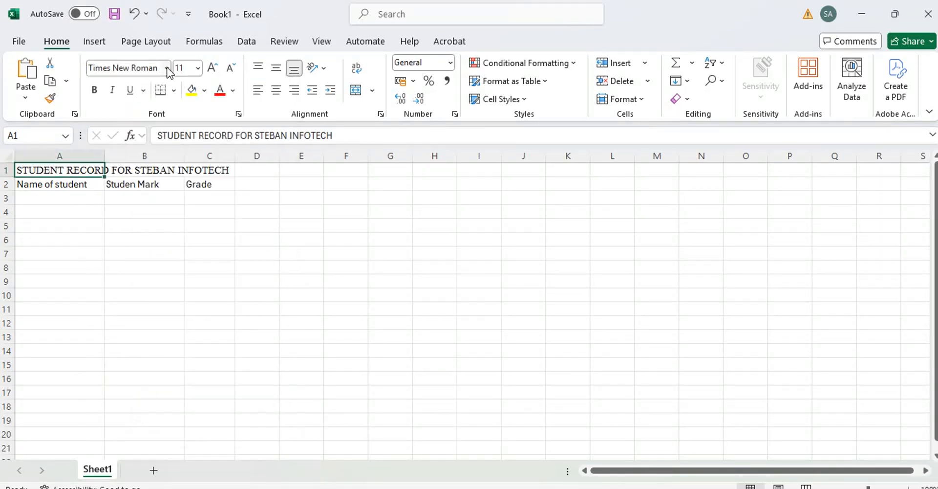
pyautogui.click(198, 68)
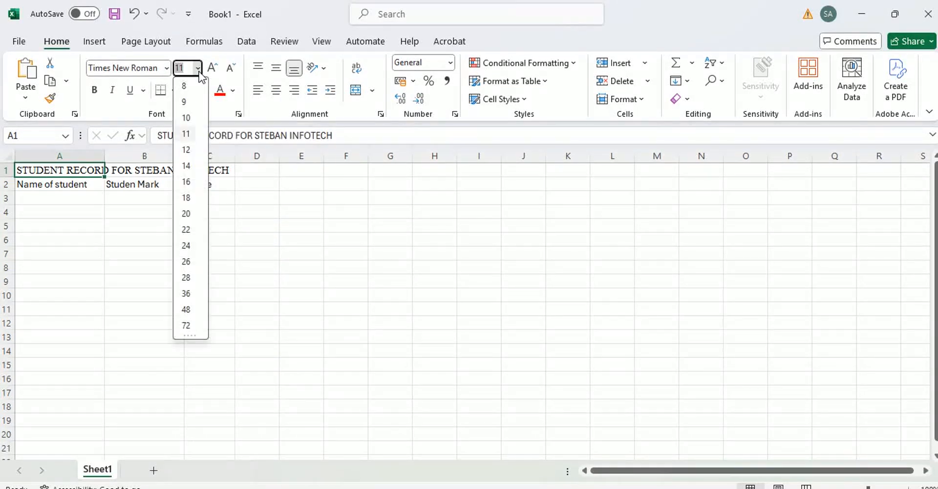
pyautogui.click(187, 165)
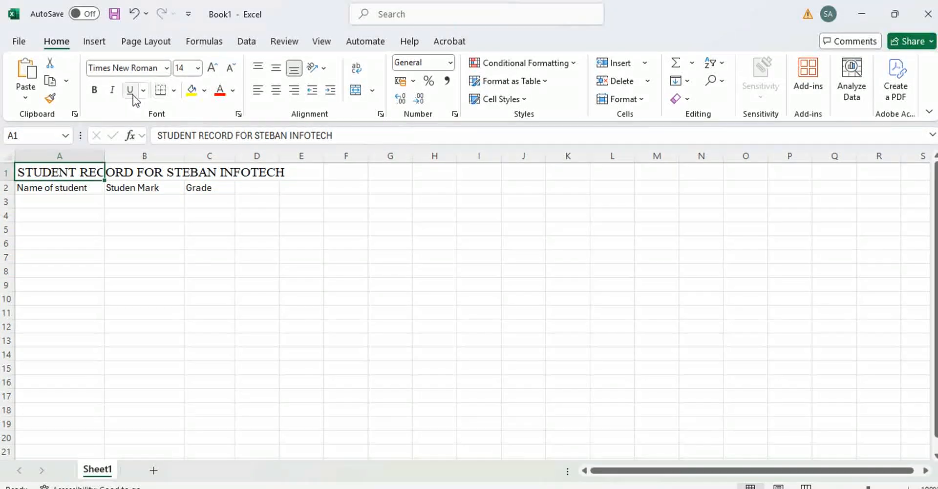
pyautogui.click(95, 94)
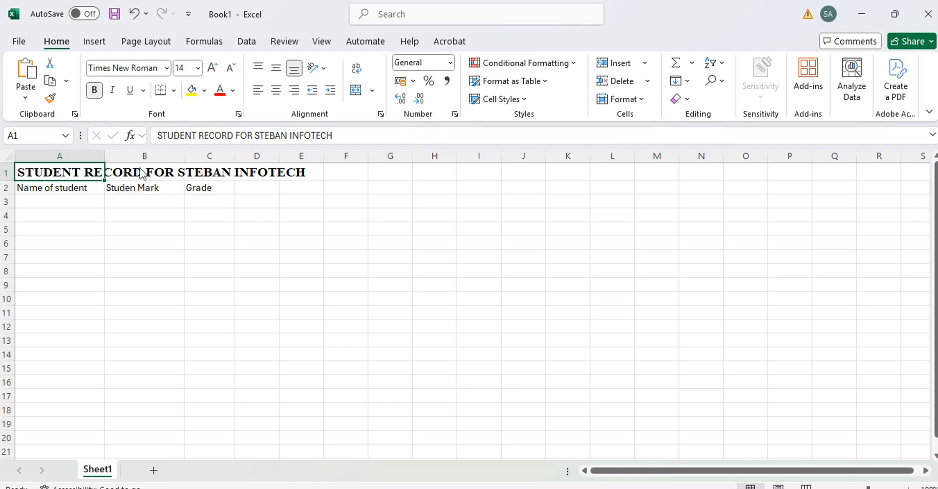
pyautogui.click(102, 153)
pyautogui.moveTo(24, 189); pyautogui.dragTo(283, 298)
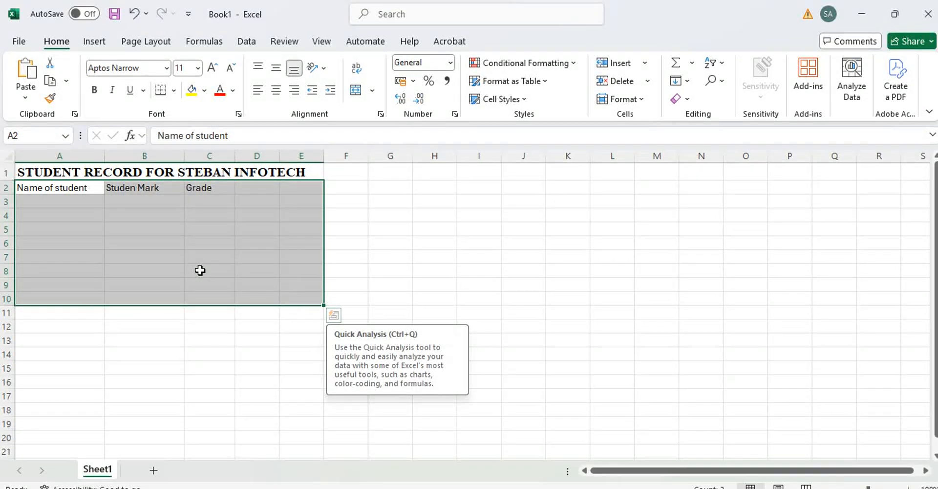
pyautogui.click(197, 69)
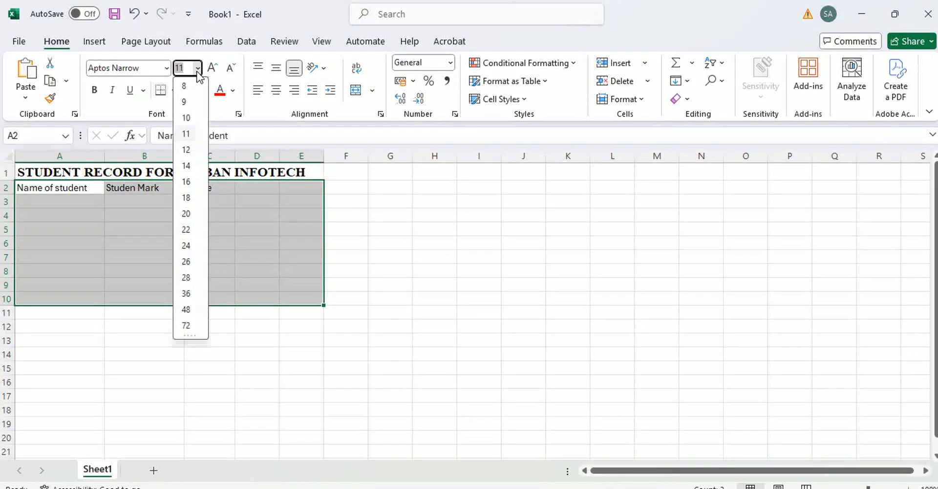
pyautogui.click(193, 165)
pyautogui.click(192, 259)
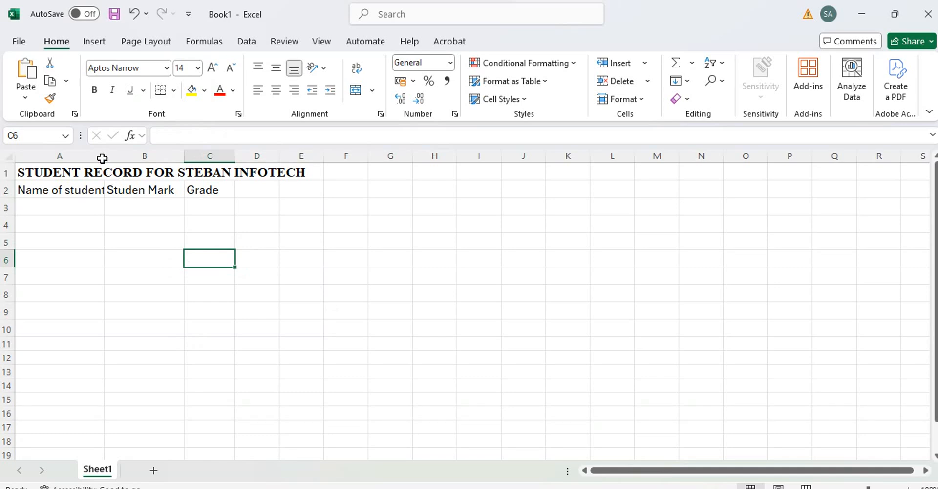
pyautogui.moveTo(102, 158); pyautogui.dragTo(124, 157)
pyautogui.moveTo(201, 153); pyautogui.dragTo(287, 153)
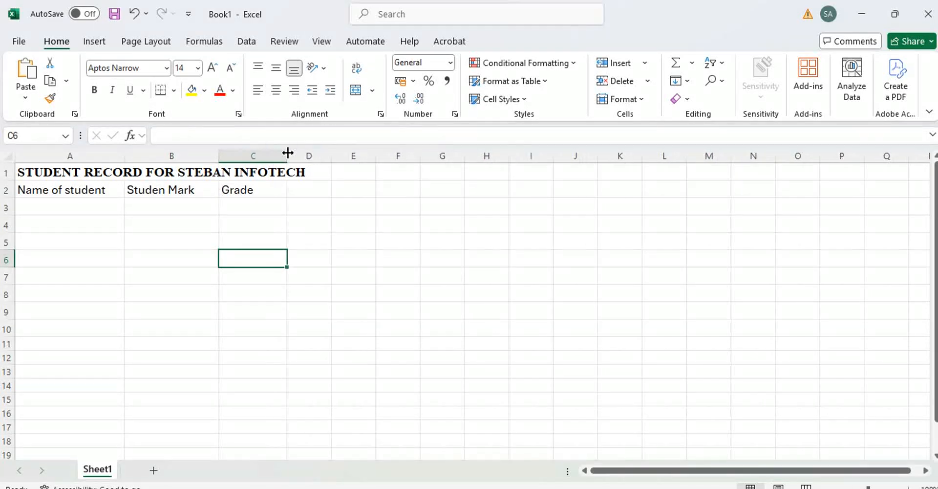
pyautogui.click(278, 245)
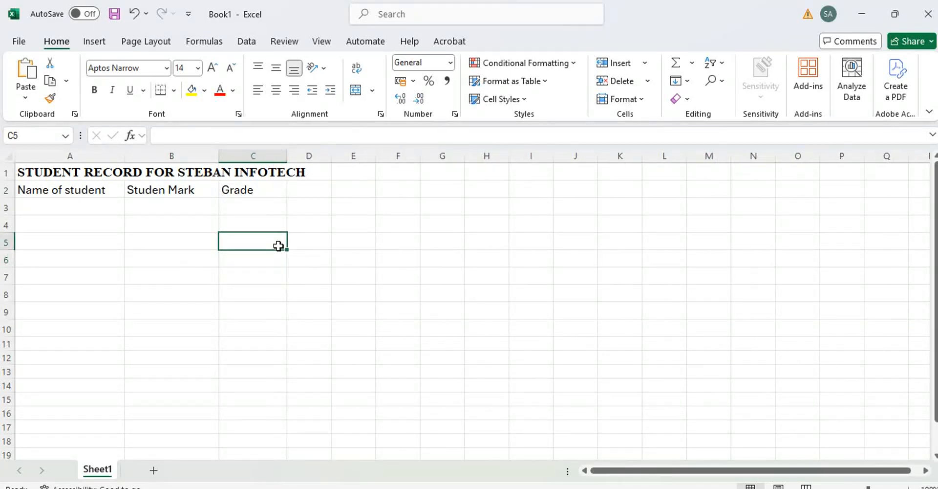
pyautogui.click(130, 232)
pyautogui.click(100, 221)
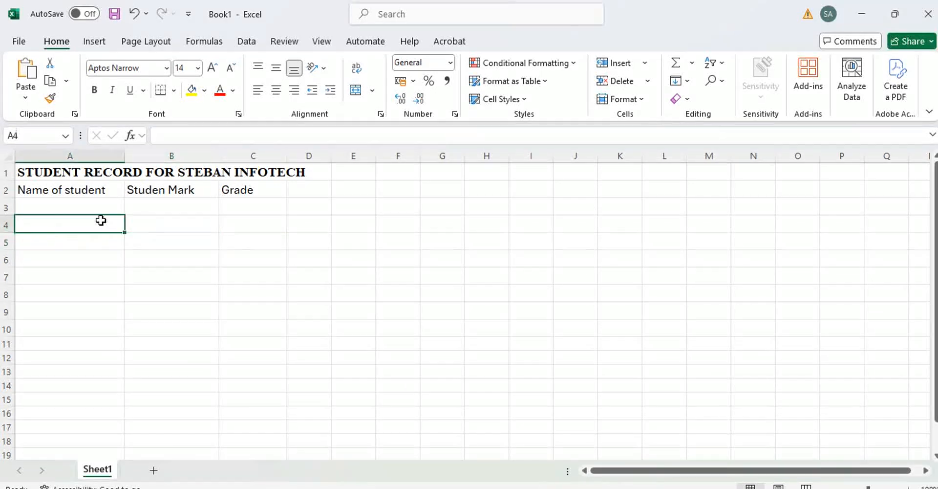
pyautogui.click(92, 208)
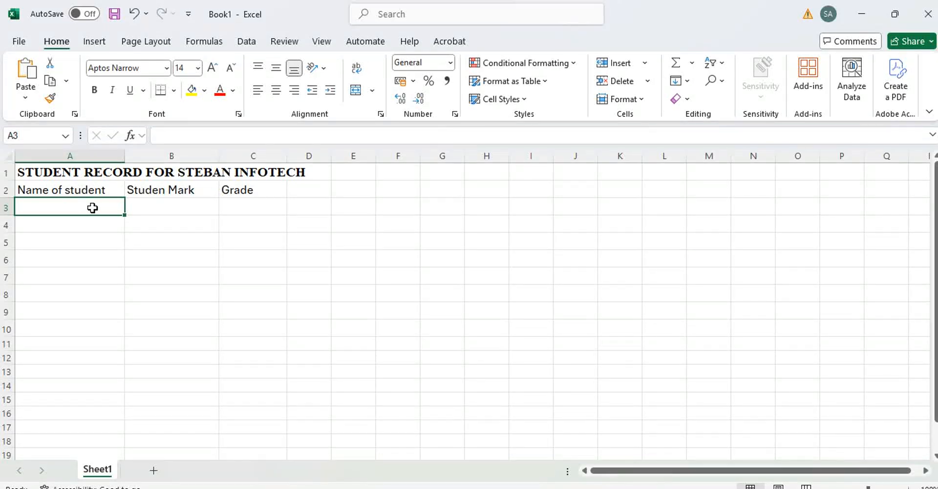
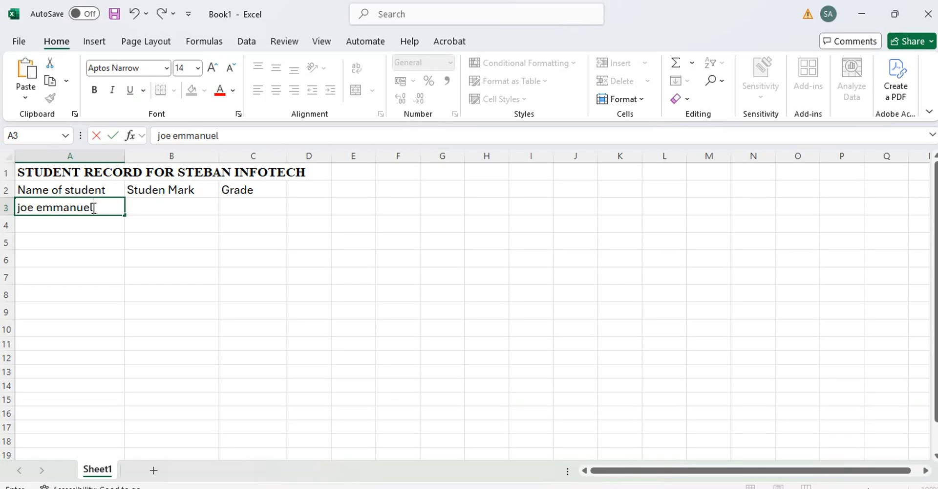
# Enter the five student names down cells A3 to A7
pyautogui.press('Return')
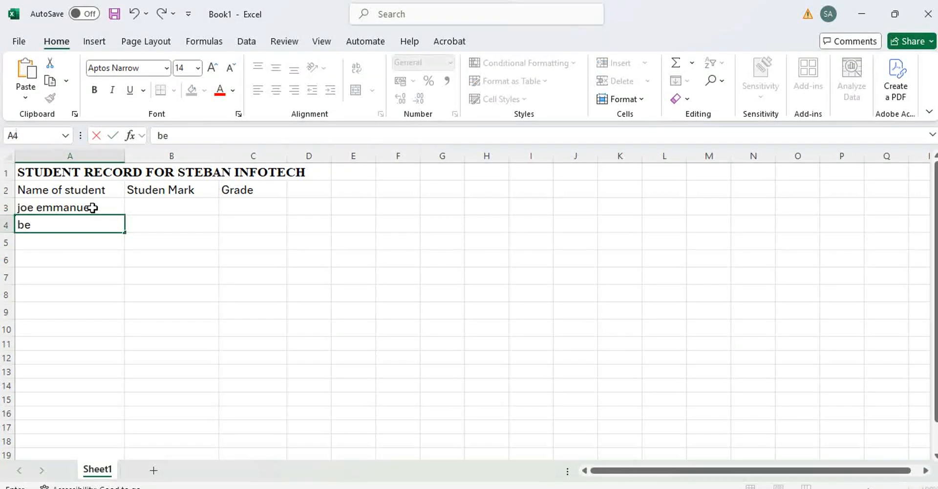
pyautogui.press('Return')
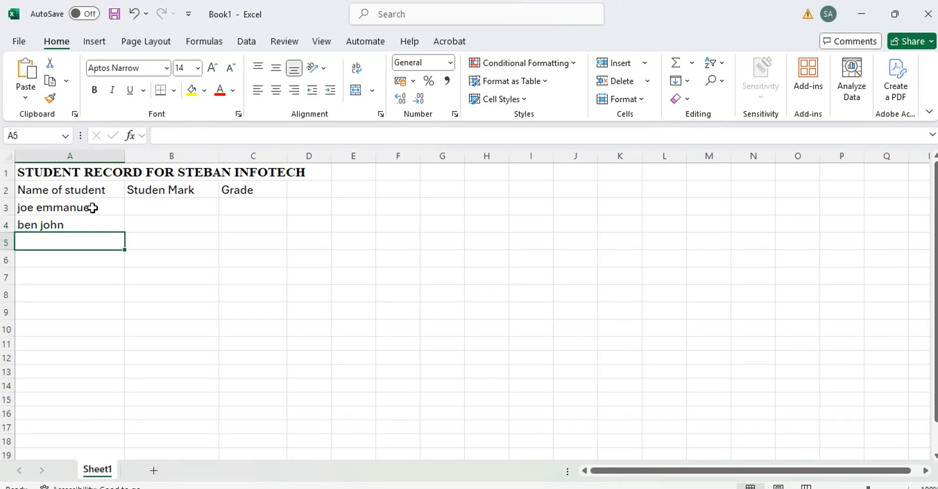
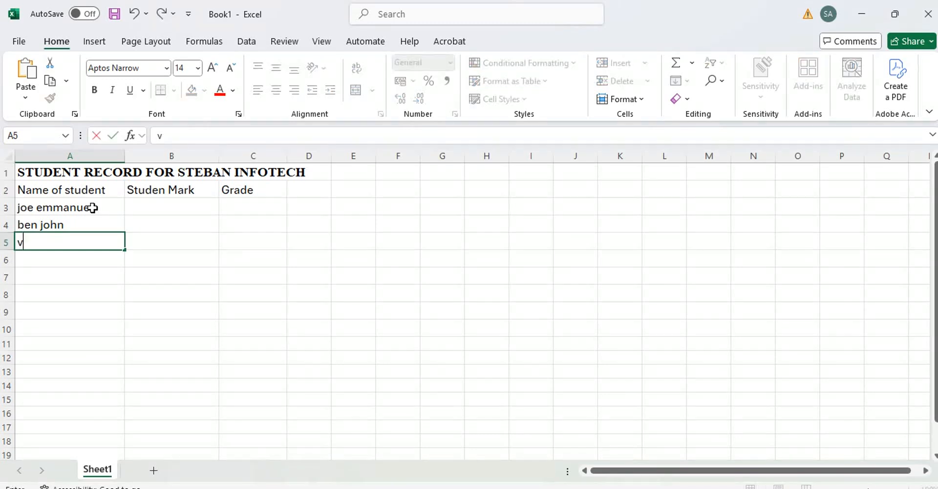
pyautogui.press('Return')
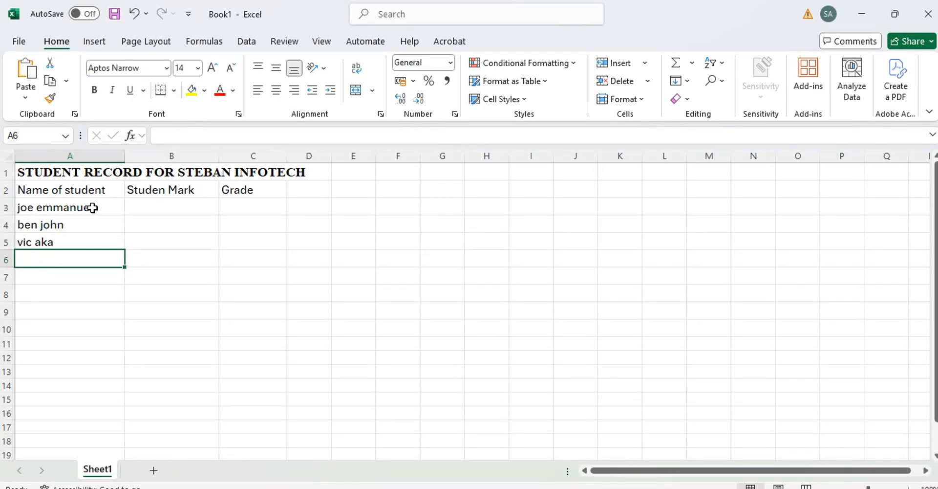
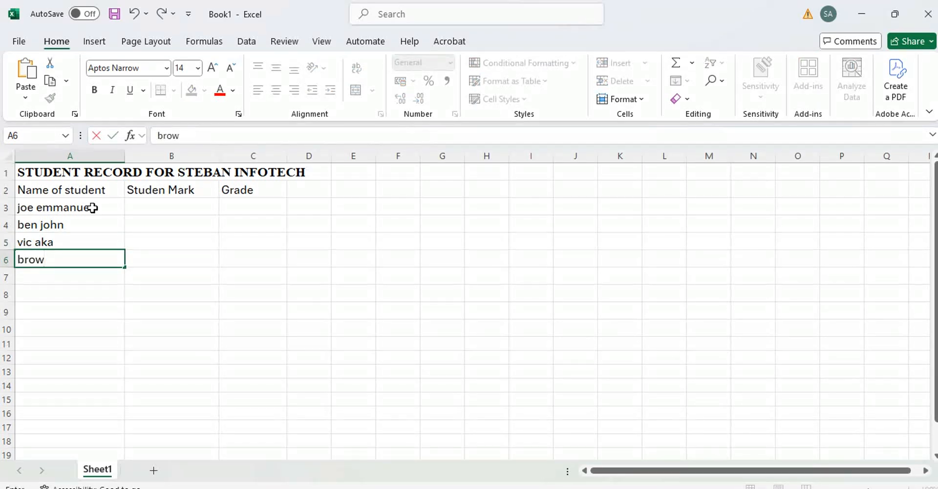
pyautogui.press('Return')
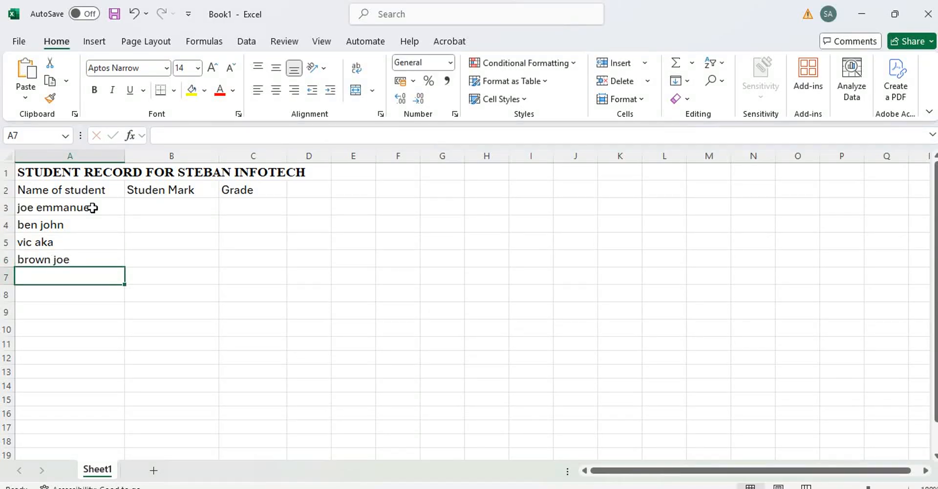
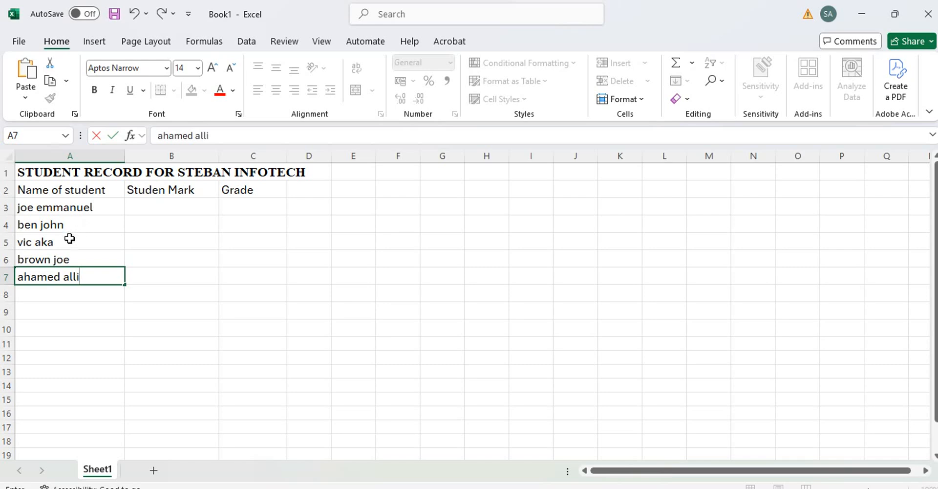
# Capitalise both initials of the student name in A3
pyautogui.click(167, 263)
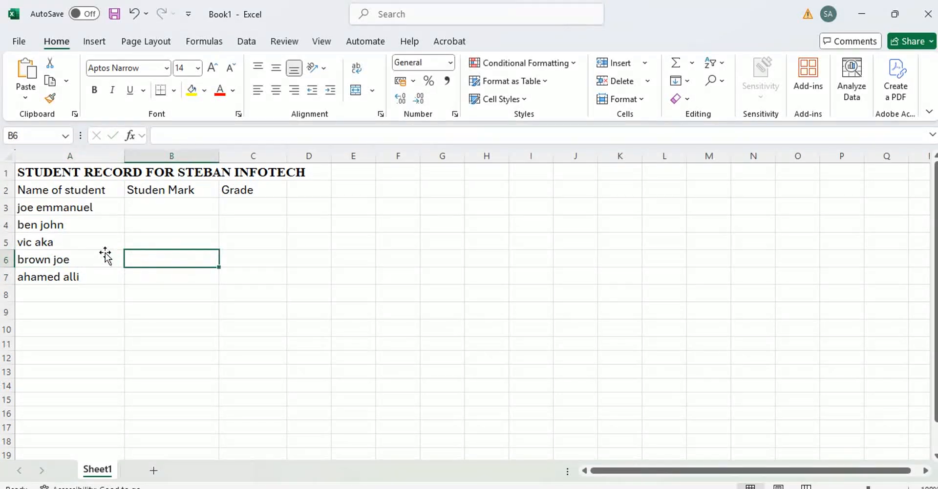
pyautogui.click(89, 211)
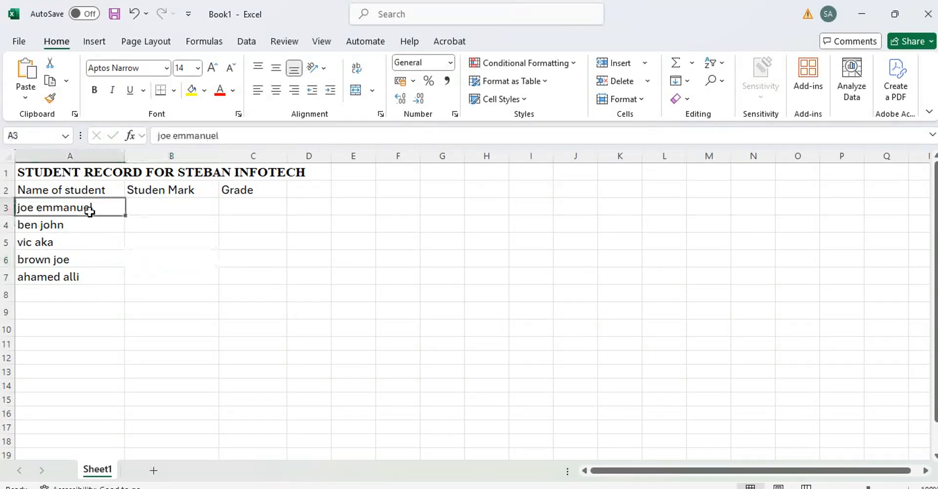
pyautogui.click(84, 275)
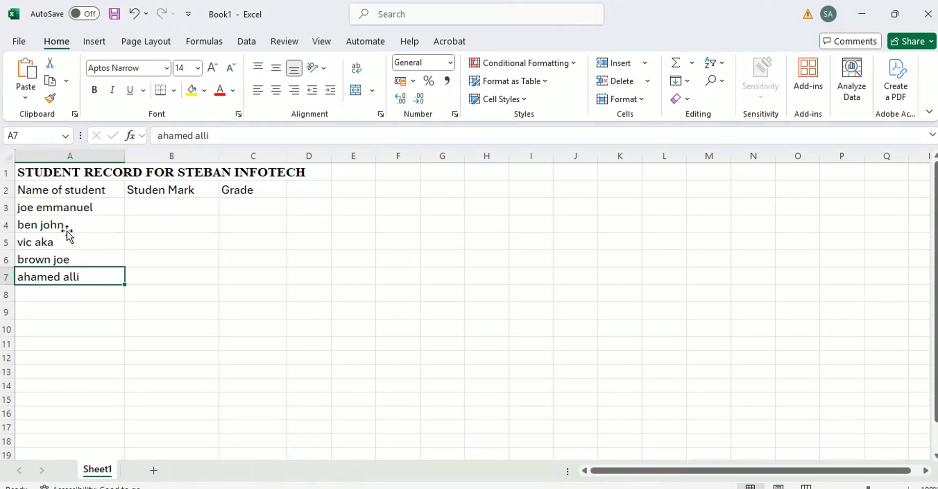
pyautogui.click(65, 213)
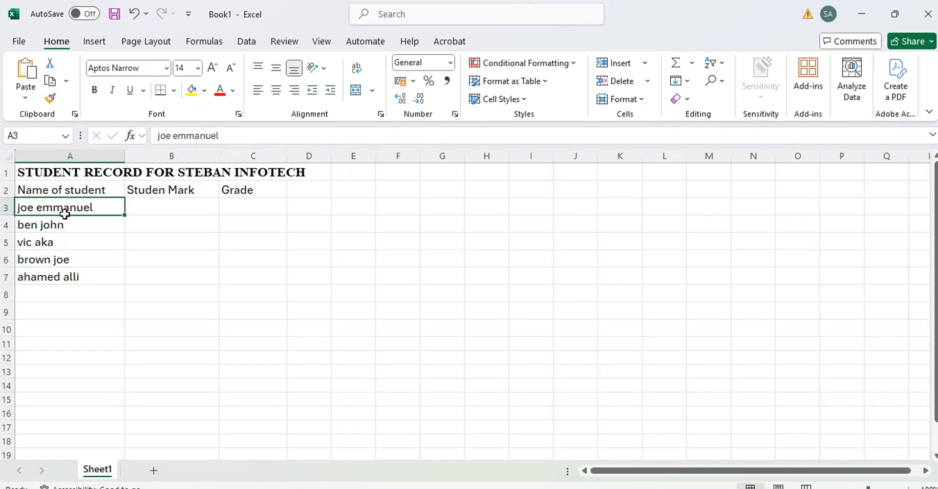
pyautogui.click(162, 135)
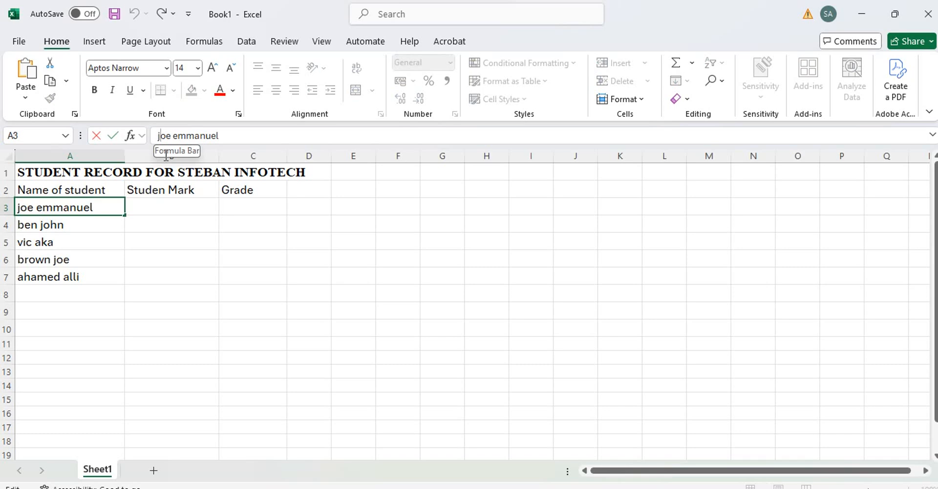
pyautogui.press('BackSpace')
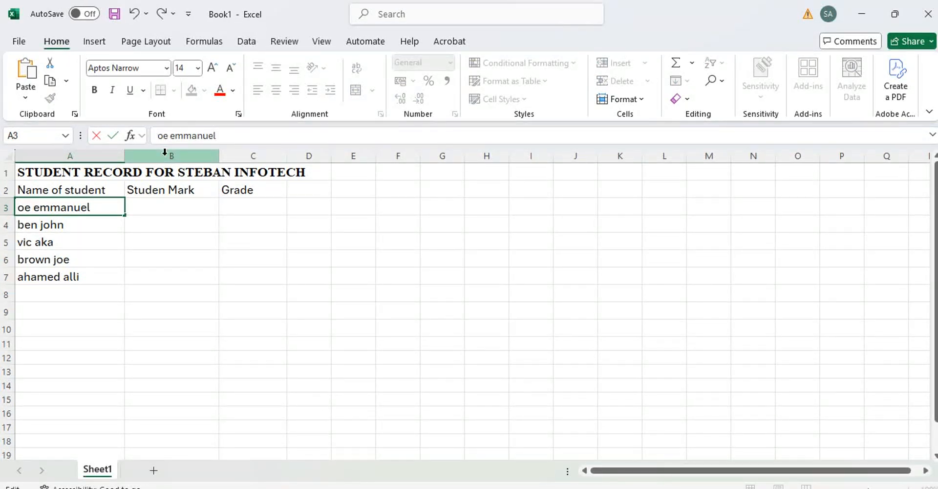
pyautogui.write('J')
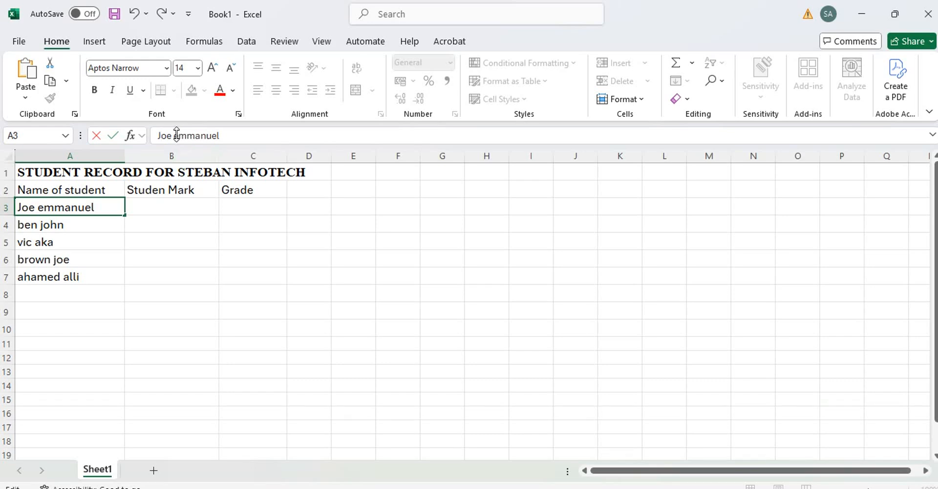
pyautogui.click(177, 135)
pyautogui.press('BackSpace')
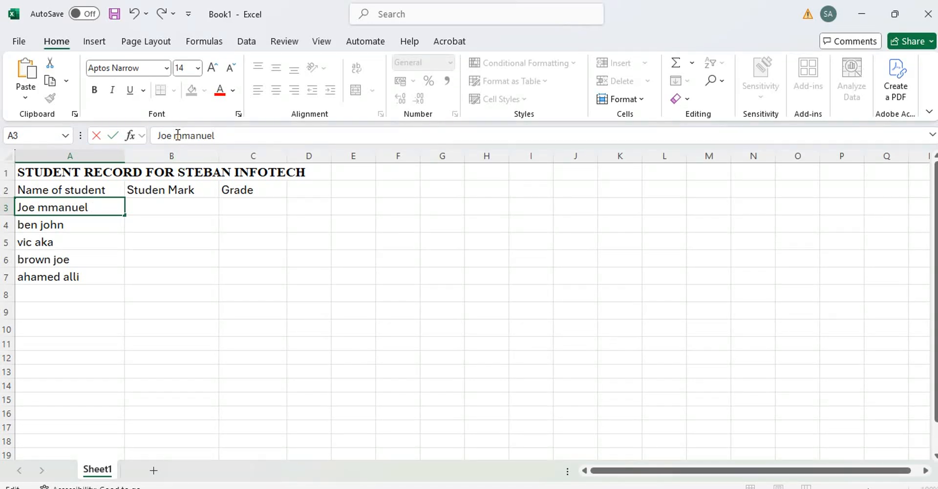
pyautogui.write('E')
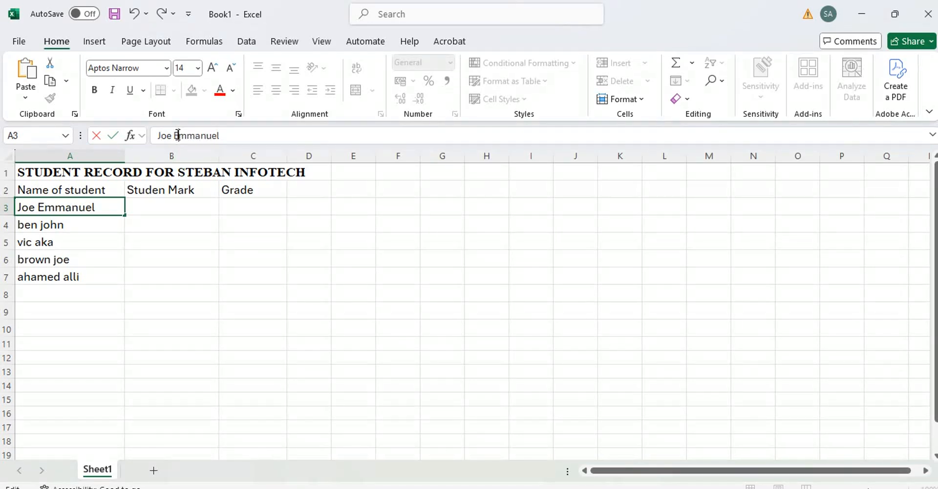
pyautogui.click(44, 233)
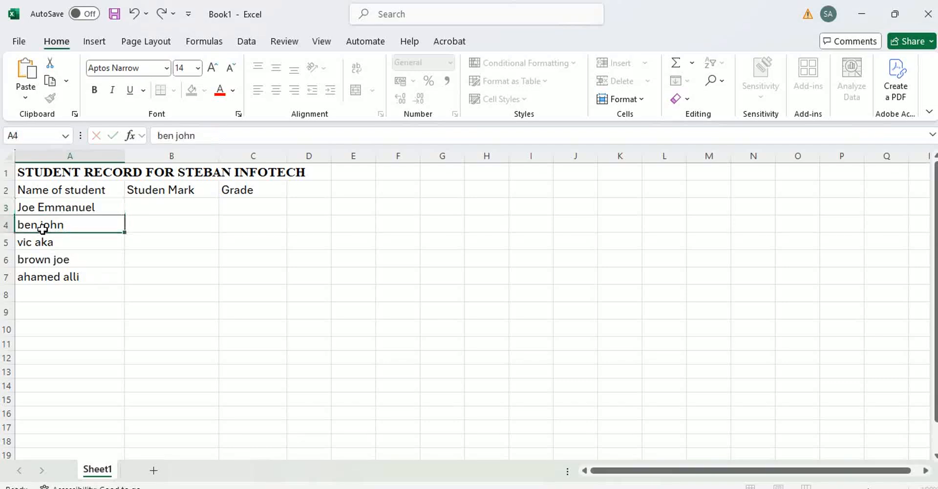
# Fix the initials of the A4 student name, capitalising the surname
pyautogui.click(162, 136)
pyautogui.press('BackSpace')
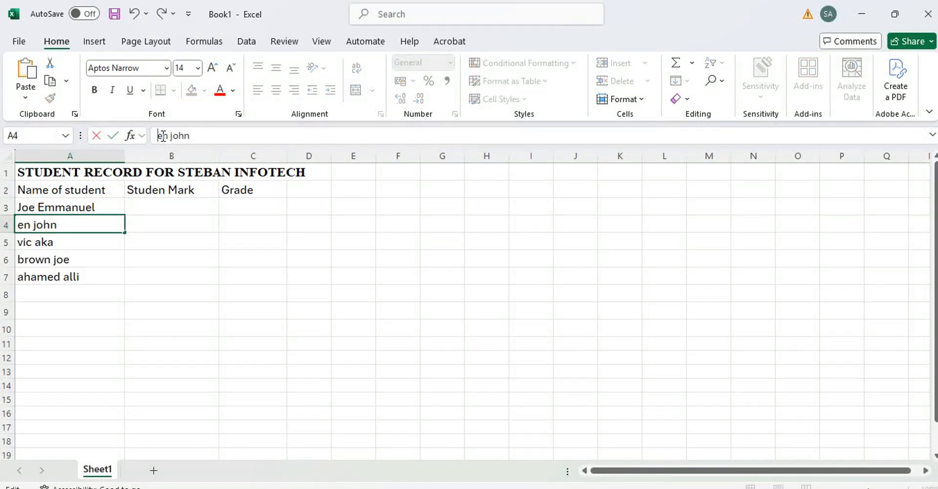
pyautogui.write('b')
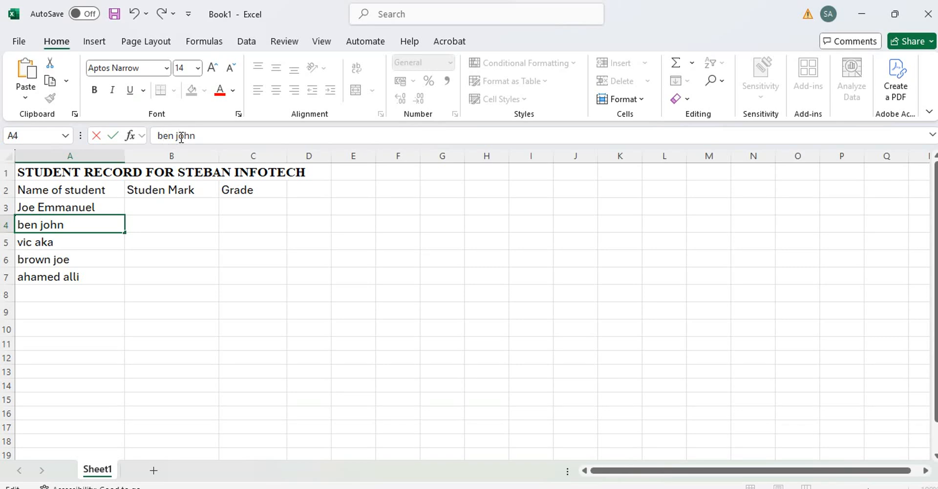
pyautogui.click(181, 136)
pyautogui.press('BackSpace')
pyautogui.write('J')
pyautogui.click(89, 243)
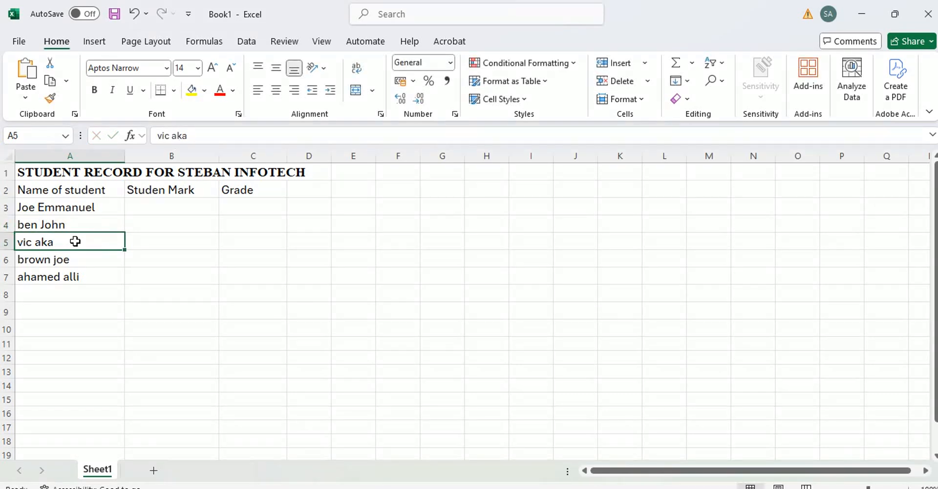
# Capitalise both initials of the student name in A5
pyautogui.doubleClick(34, 240)
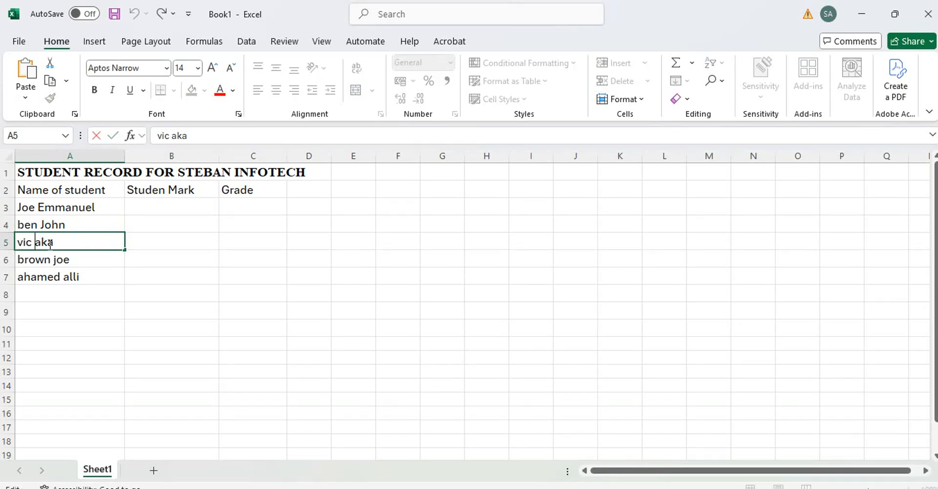
pyautogui.press('Delete')
pyautogui.write('A')
pyautogui.click(18, 241)
pyautogui.press('Delete')
pyautogui.write('V')
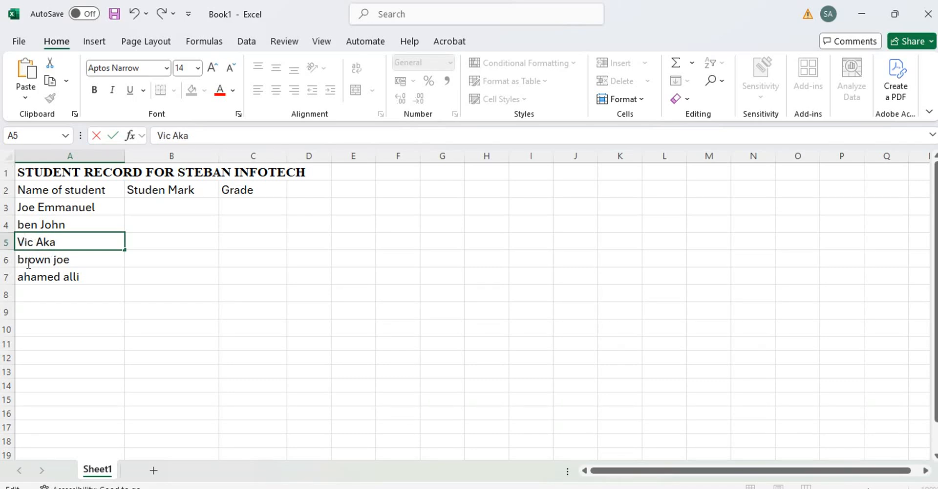
pyautogui.click(32, 260)
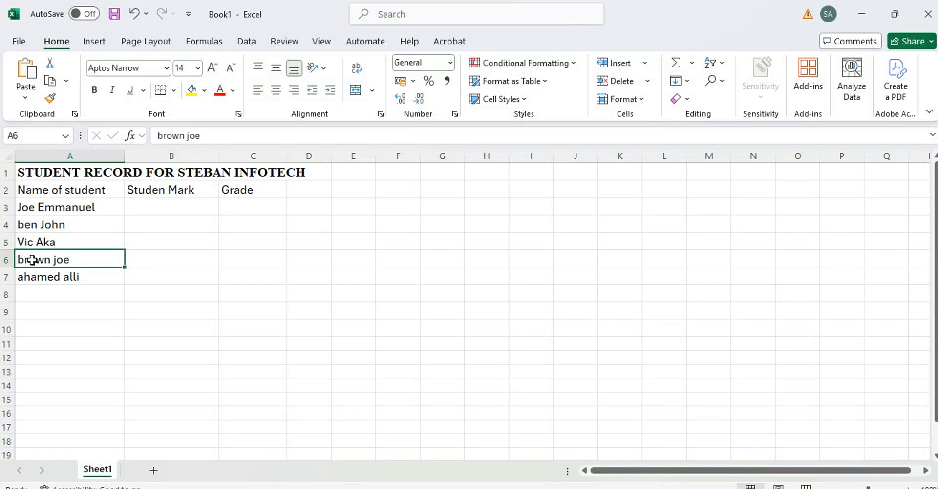
# Capitalise the A6 name's initials and begin capitalising the A7 name
pyautogui.doubleClick(24, 260)
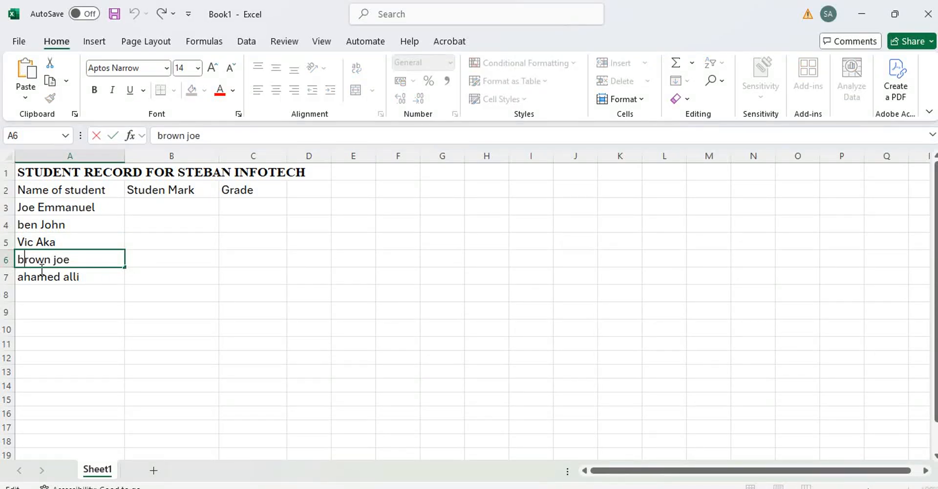
pyautogui.press('BackSpace')
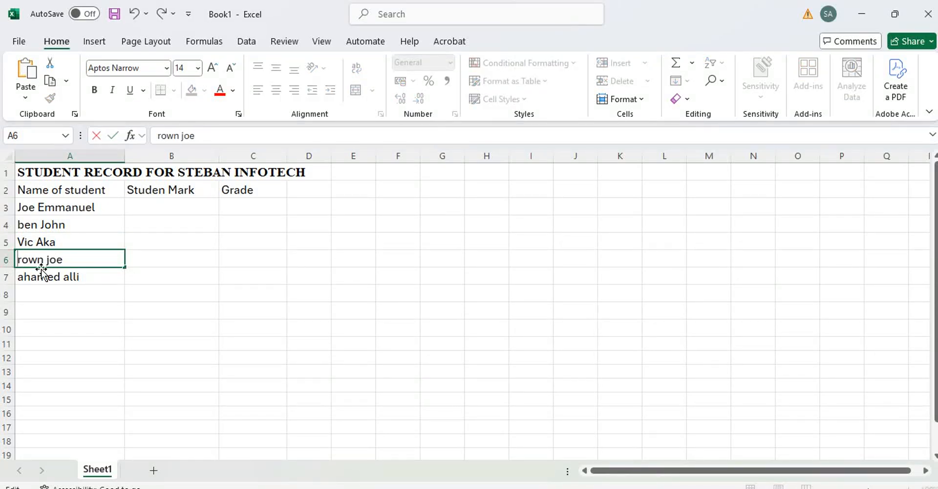
pyautogui.write('B')
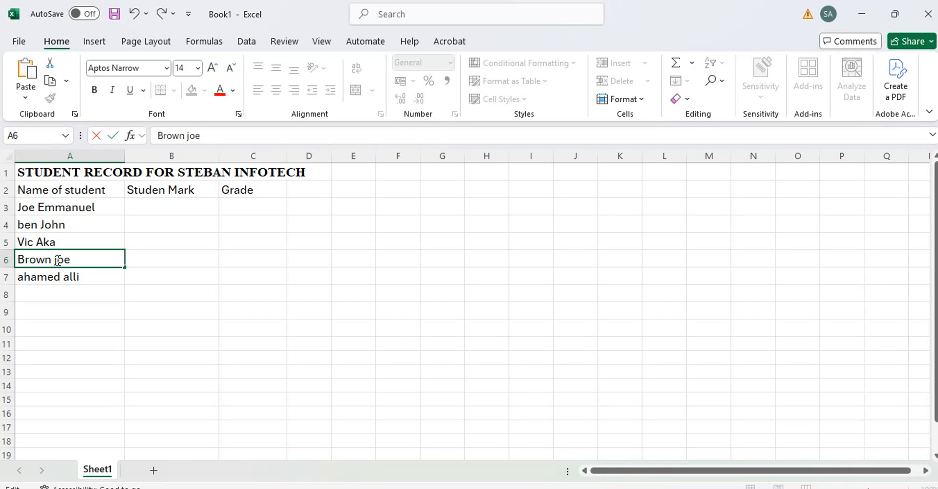
pyautogui.press('BackSpace')
pyautogui.write('J')
pyautogui.click(38, 277)
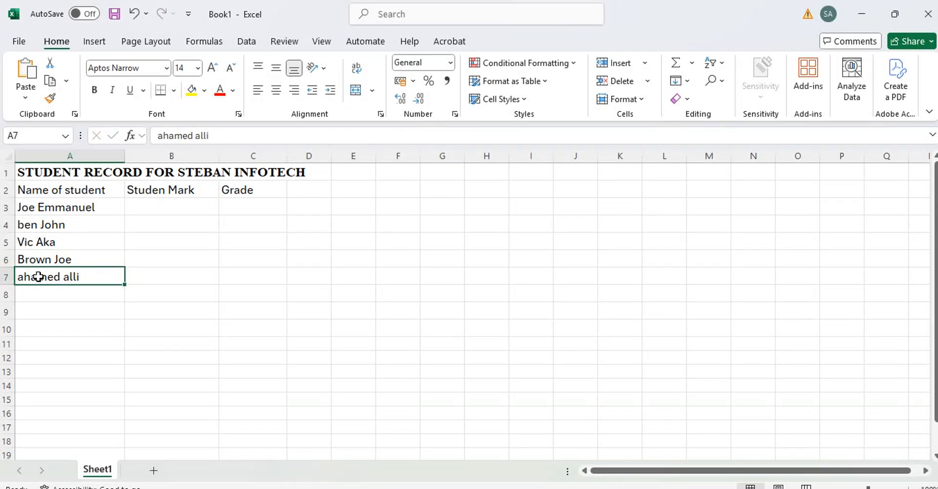
pyautogui.click(164, 136)
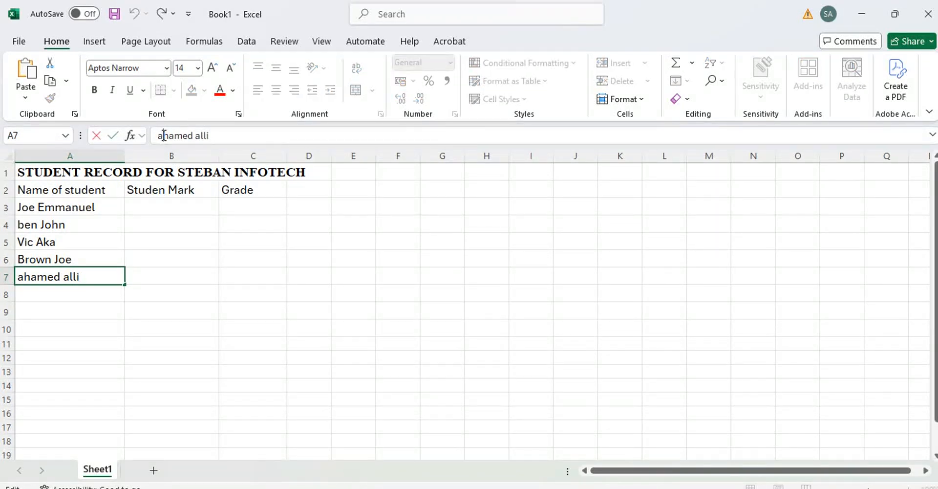
pyautogui.press('BackSpace')
pyautogui.write('A')
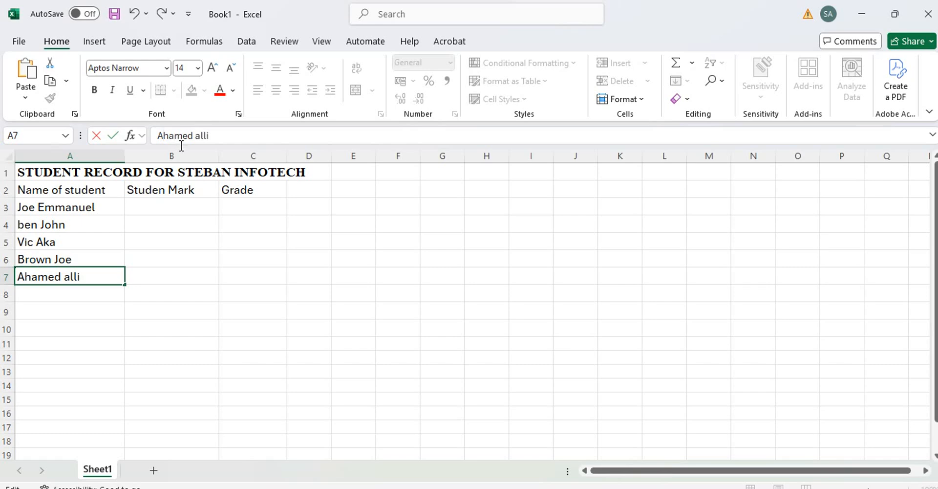
pyautogui.click(202, 135)
pyautogui.press('BackSpace')
# Finish capitalising the A7 name and enter marks 56, 78, 56, 56, 89 in B3:B7
pyautogui.write('A')
pyautogui.click(186, 207)
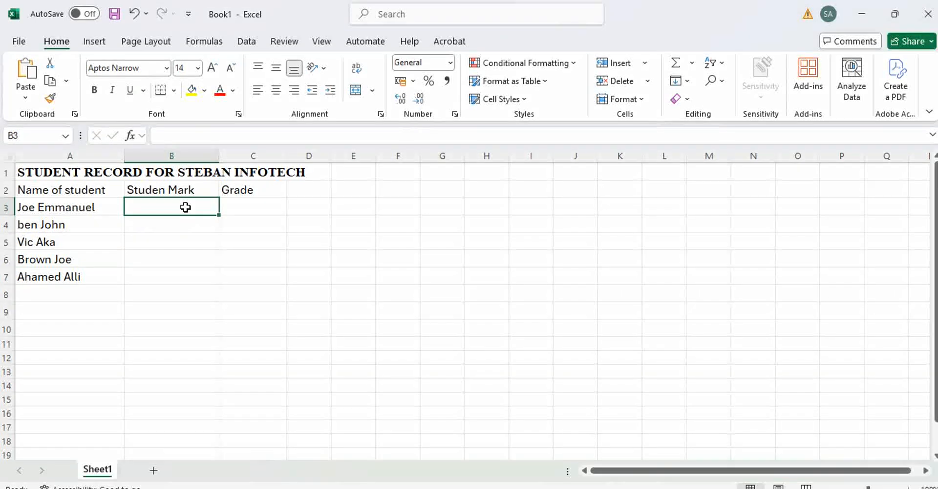
pyautogui.write('56')
pyautogui.press('Return')
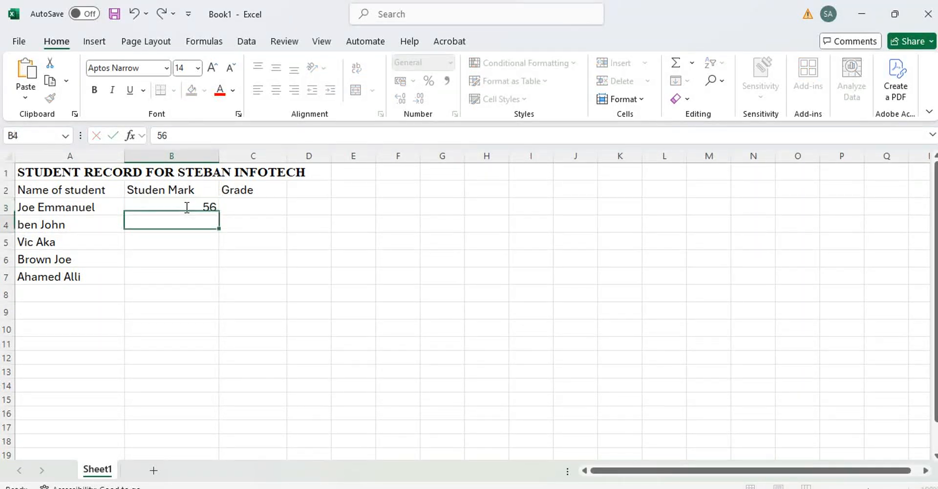
pyautogui.write('78')
pyautogui.press('Return')
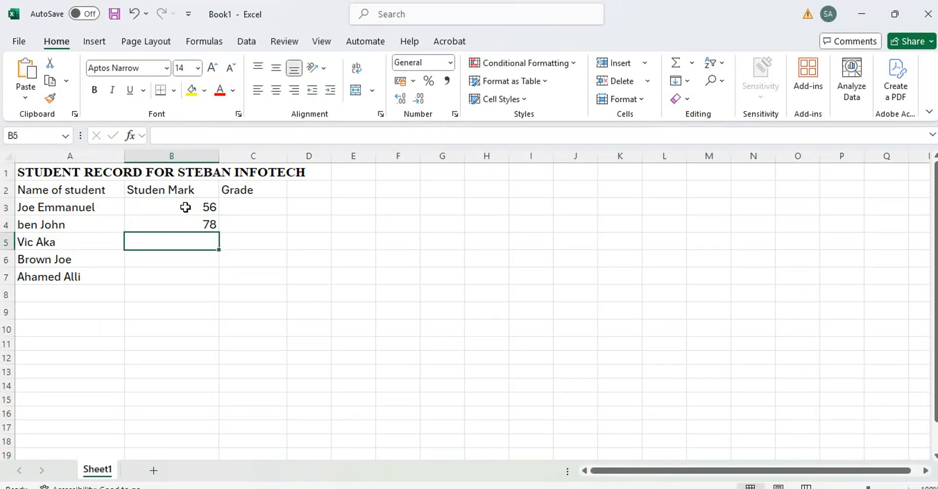
pyautogui.write('56')
pyautogui.press('Return')
pyautogui.write('56')
pyautogui.press('Return')
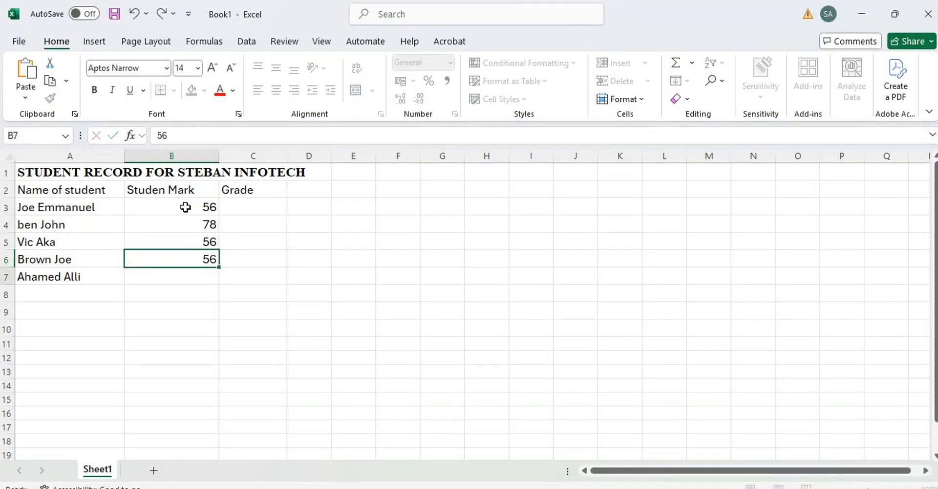
pyautogui.write('89')
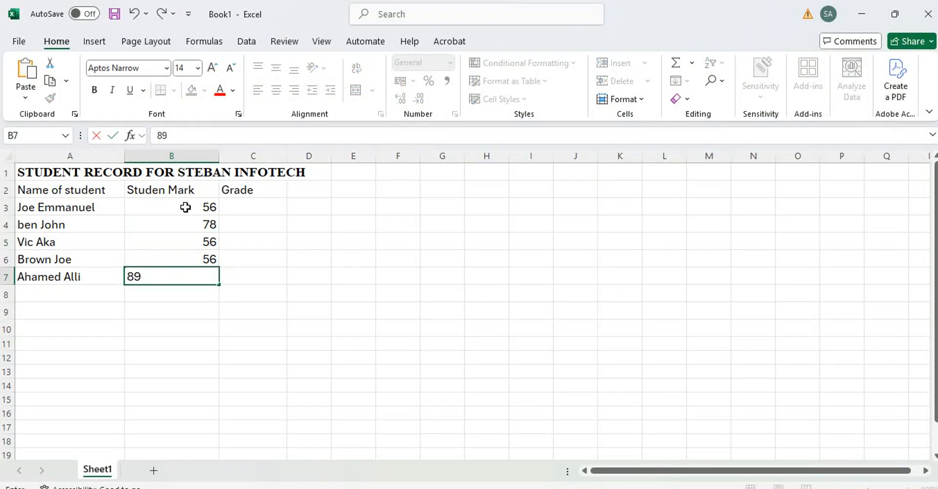
pyautogui.press('Tab')
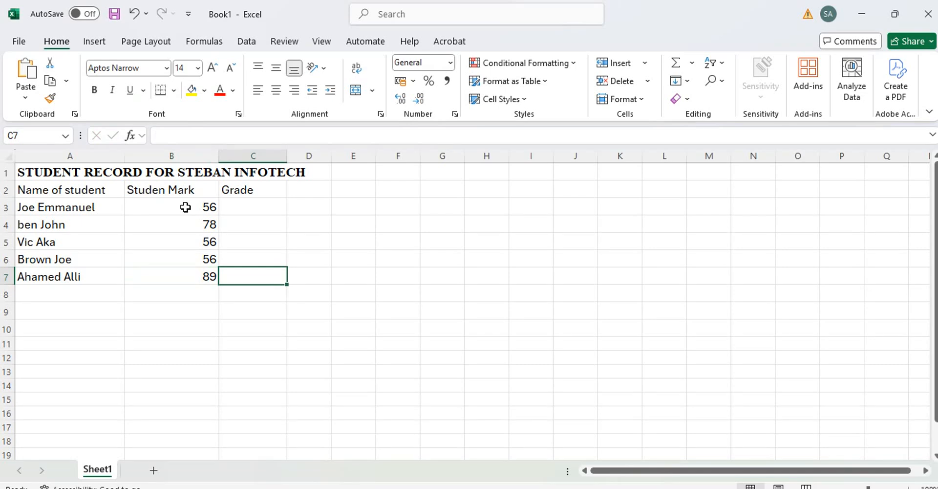
pyautogui.press('Up')
pyautogui.press('Up')
pyautogui.press('Up')
pyautogui.press('Up')
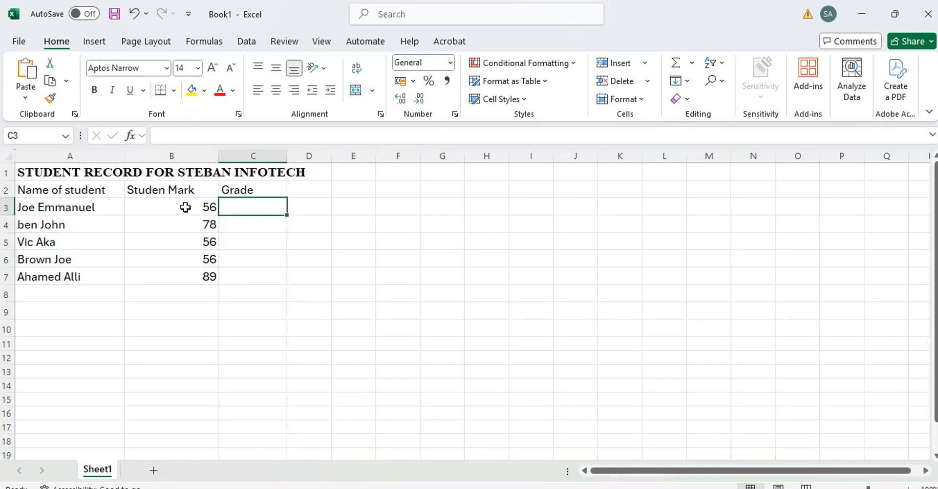
# Fill C3 to C7 with the grades C, B, C, C and A
pyautogui.write('B')
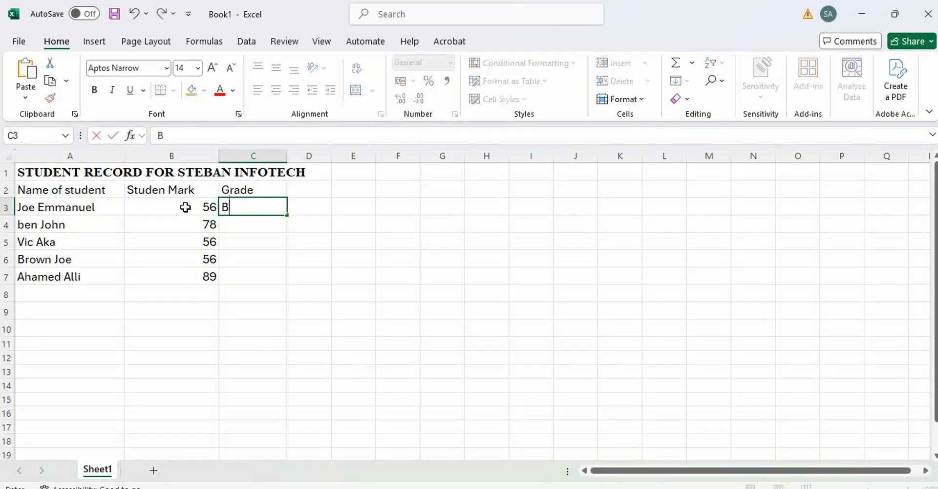
pyautogui.press('BackSpace')
pyautogui.write('C')
pyautogui.press('Return')
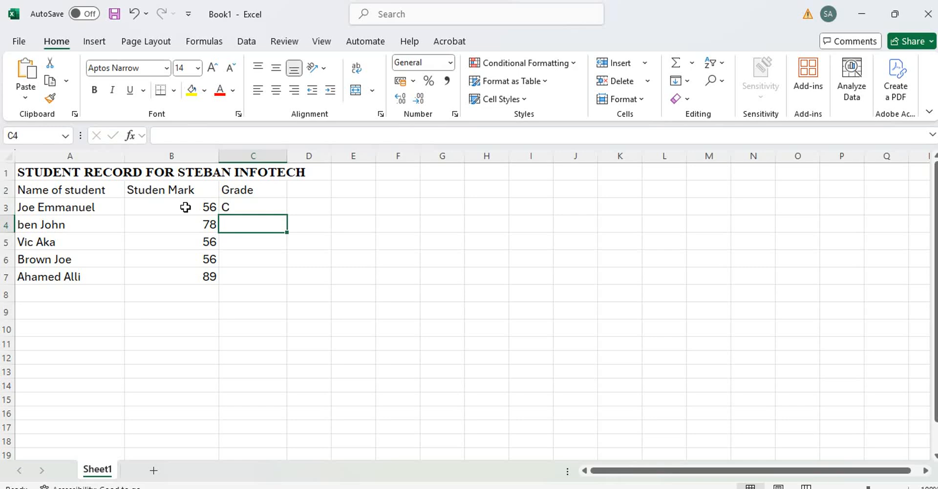
pyautogui.write('B')
pyautogui.press('Return')
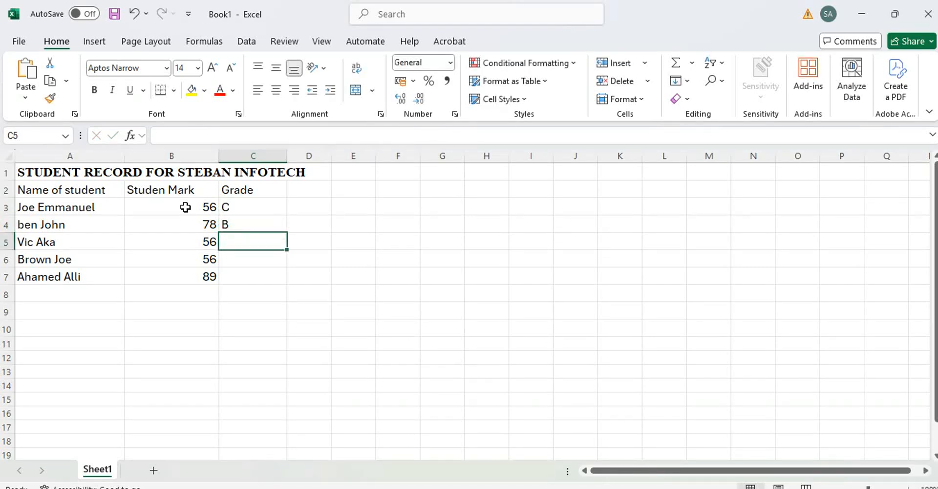
pyautogui.write('C')
pyautogui.press('Return')
pyautogui.write('C')
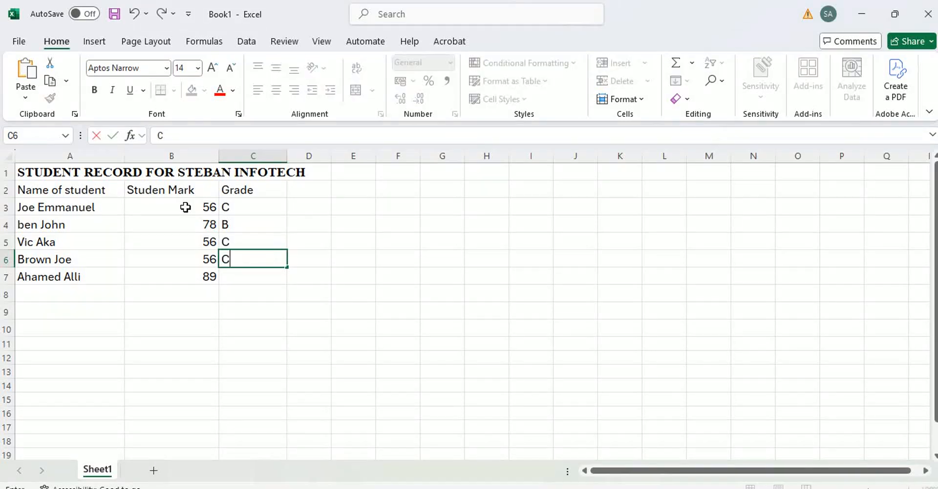
pyautogui.press('Return')
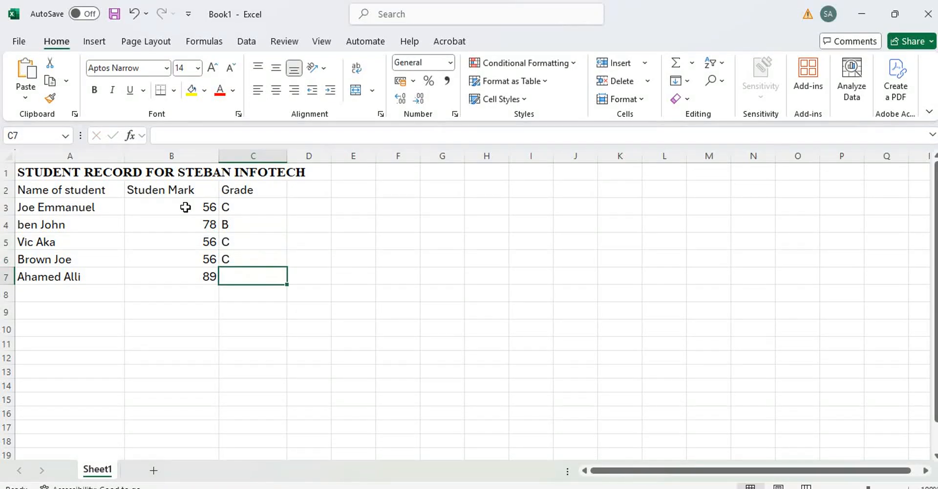
pyautogui.write('A')
pyautogui.press('Up')
pyautogui.press('Up')
pyautogui.press('Up')
pyautogui.press('Up')
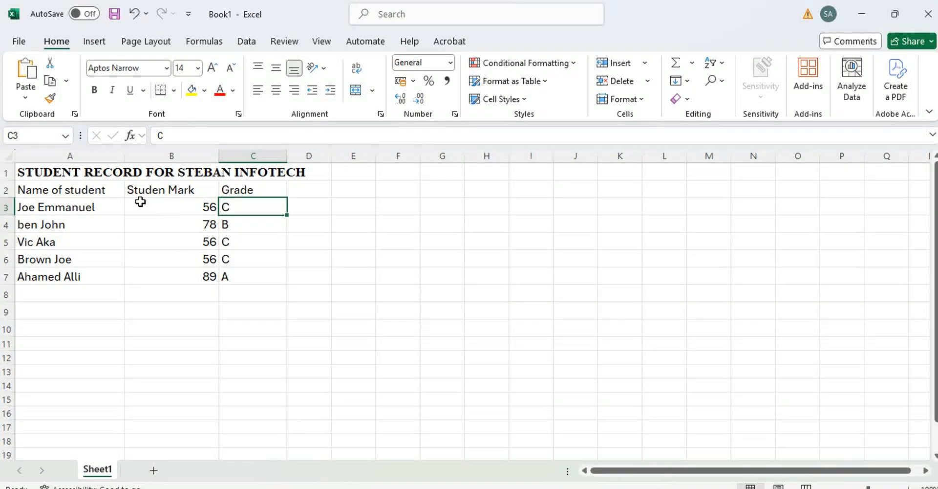
# Centre the student marks in B3:B7 and the grades in C3:C7
pyautogui.moveTo(138, 201); pyautogui.dragTo(216, 276)
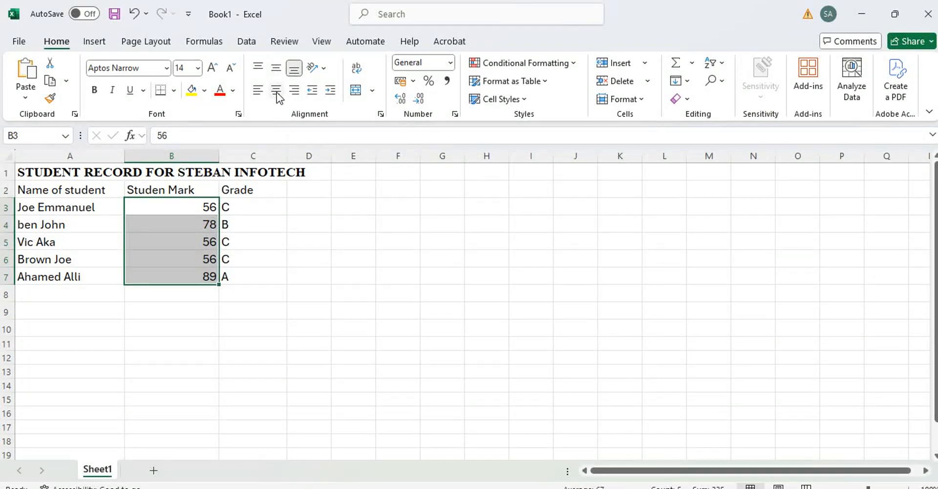
pyautogui.click(277, 93)
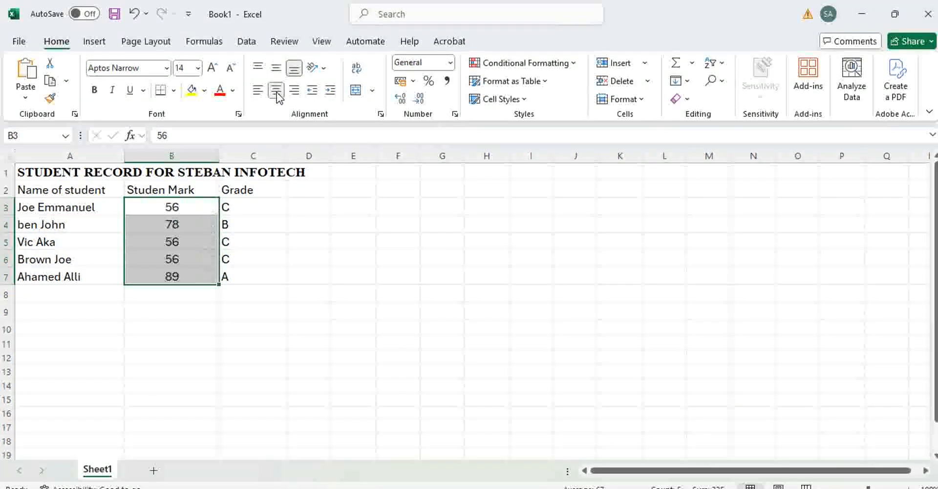
pyautogui.click(233, 205)
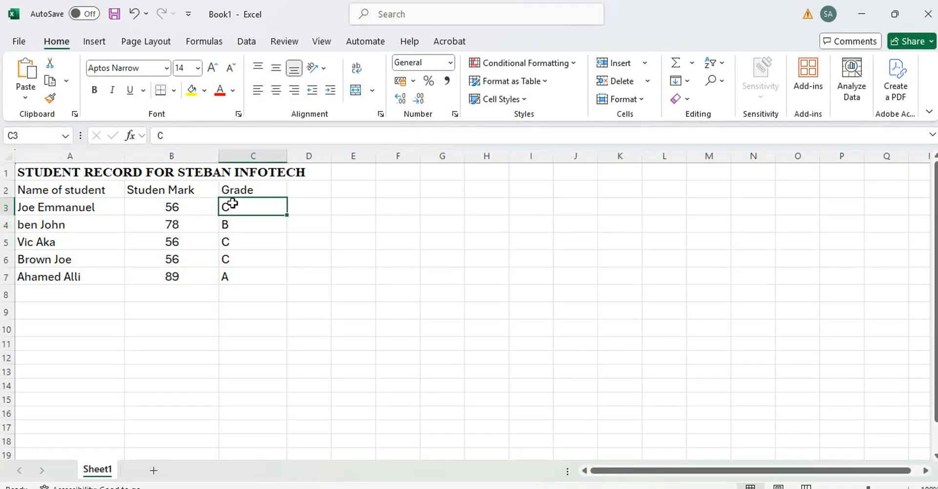
pyautogui.moveTo(232, 204); pyautogui.dragTo(286, 276)
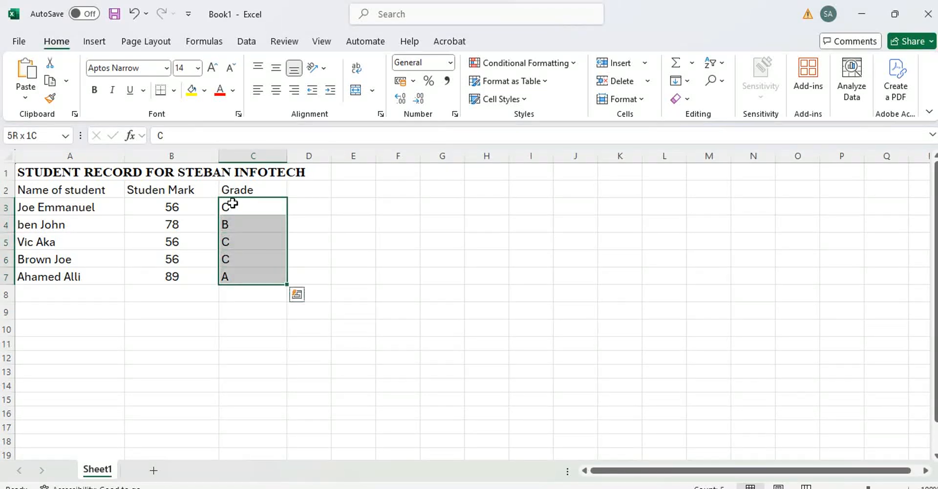
pyautogui.click(277, 91)
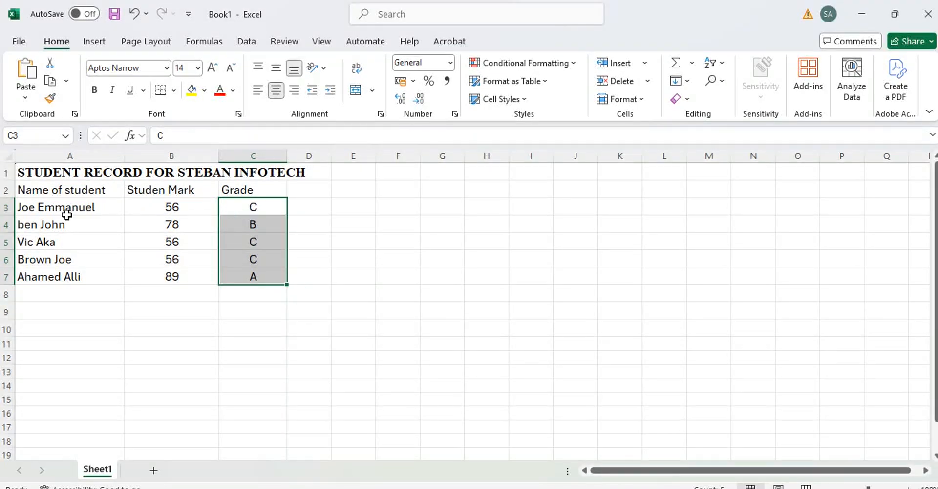
pyautogui.click(32, 195)
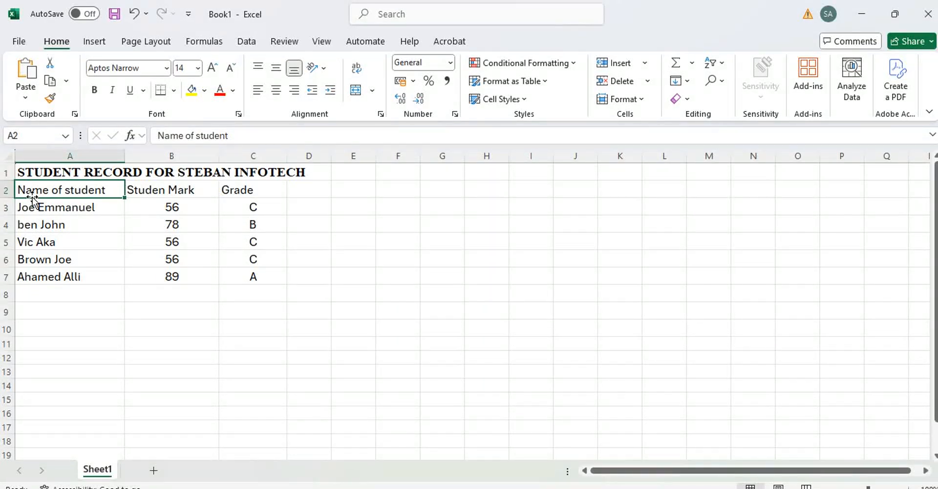
# Make the row 2 headings Name of student, Studen Mark and Grade bold
pyautogui.hotkey('shift', 'Right')
pyautogui.hotkey('shift', 'Right')
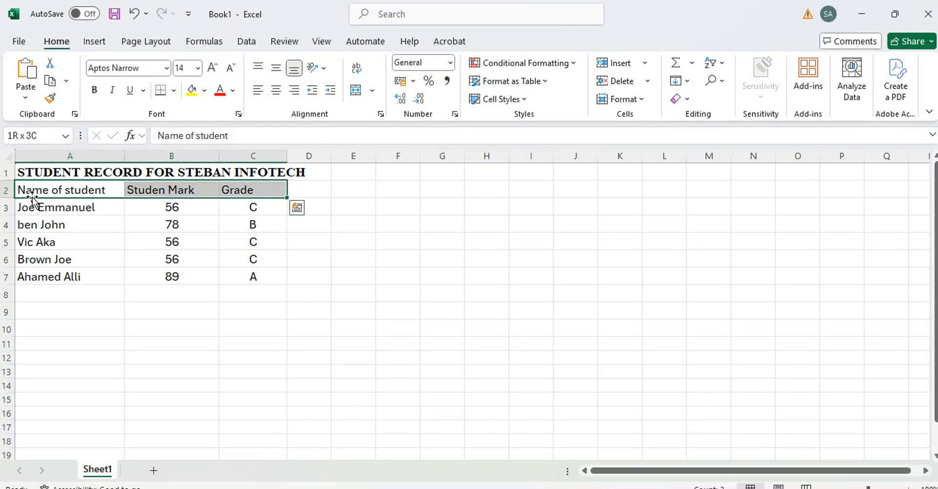
pyautogui.moveTo(63, 182); pyautogui.dragTo(95, 95)
pyautogui.click(513, 293)
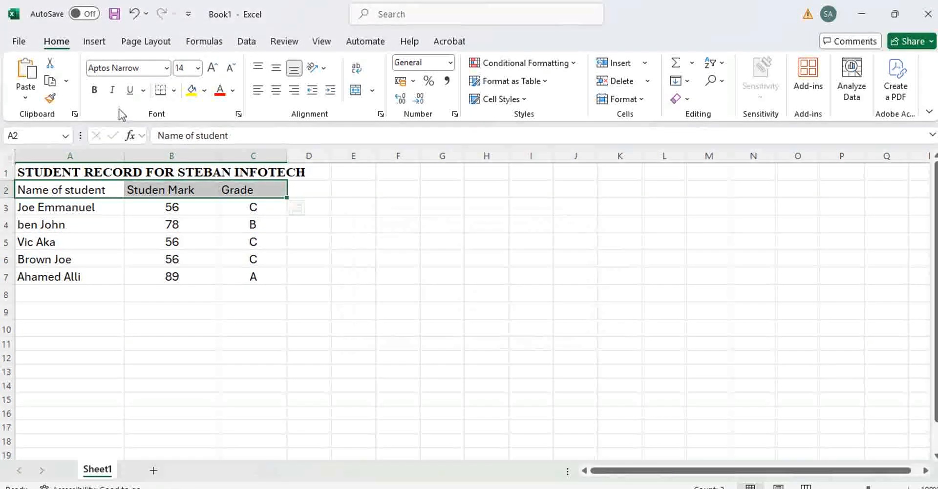
pyautogui.click(96, 95)
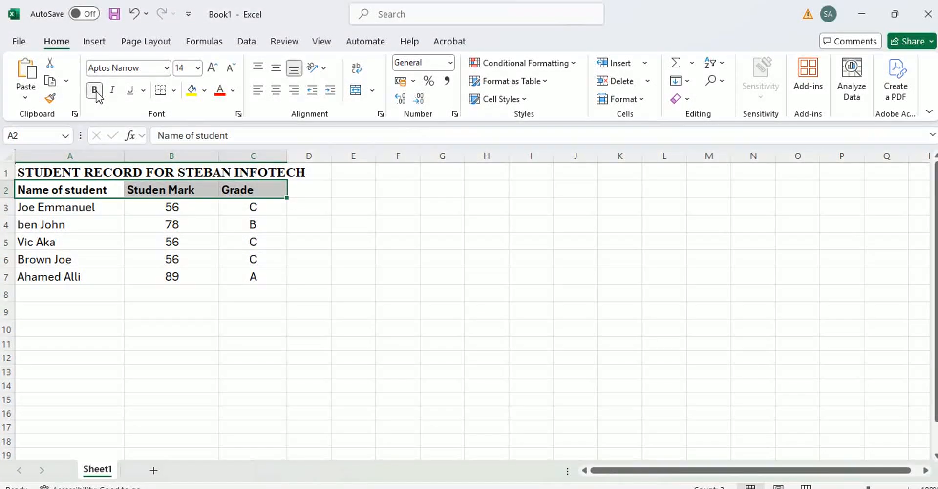
pyautogui.click(266, 302)
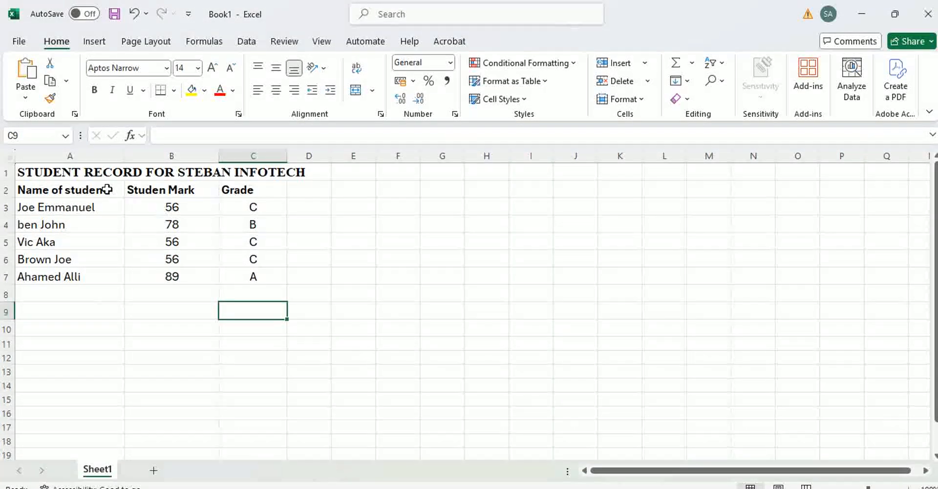
pyautogui.click(59, 169)
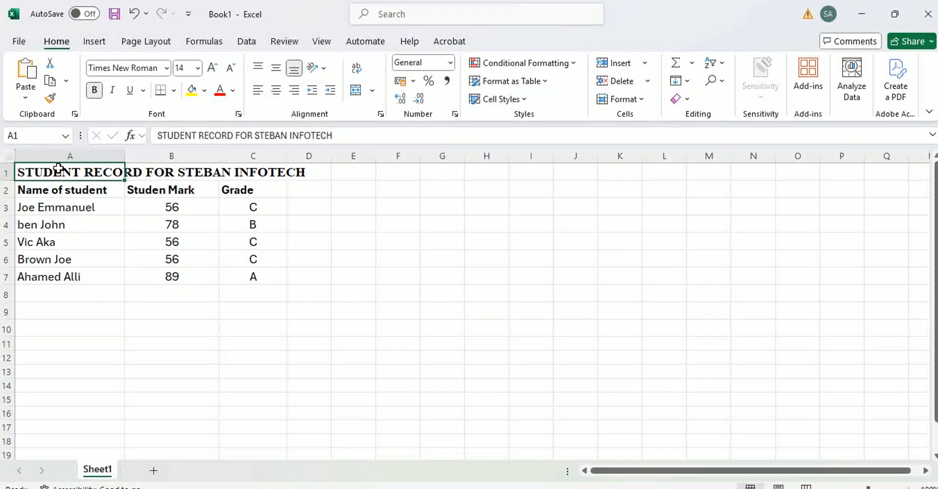
pyautogui.hotkey('shift', 'Right')
pyautogui.hotkey('shift', 'Right')
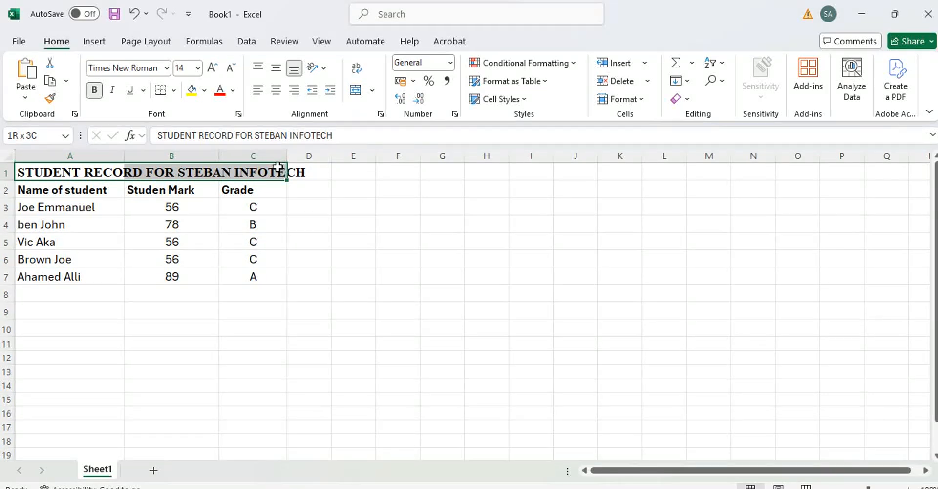
# Merge the title cells A1:C1 using Format Cells alignment options
pyautogui.moveTo(276, 171); pyautogui.dragTo(275, 171)
pyautogui.rightClick(277, 172)
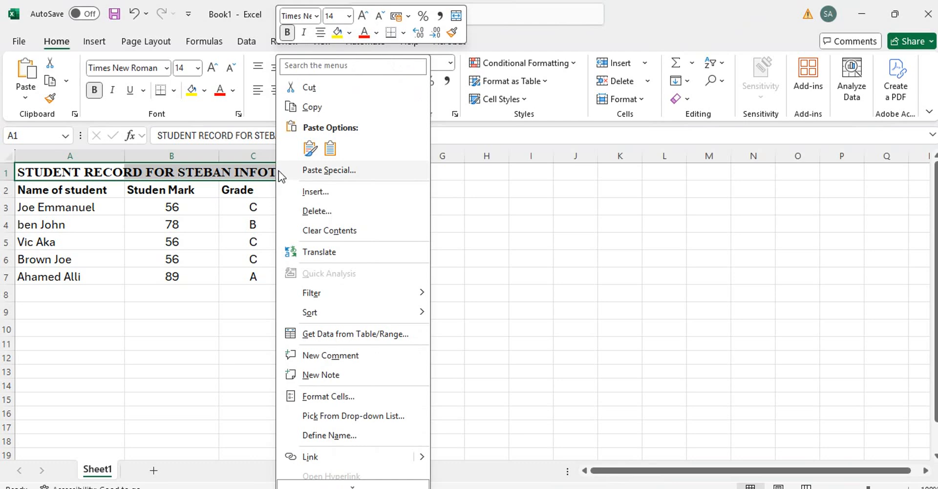
pyautogui.click(323, 397)
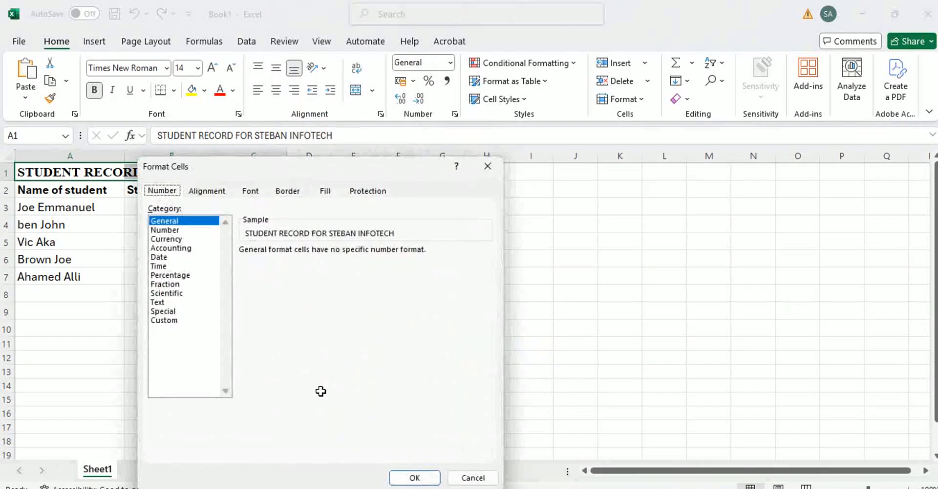
pyautogui.click(208, 190)
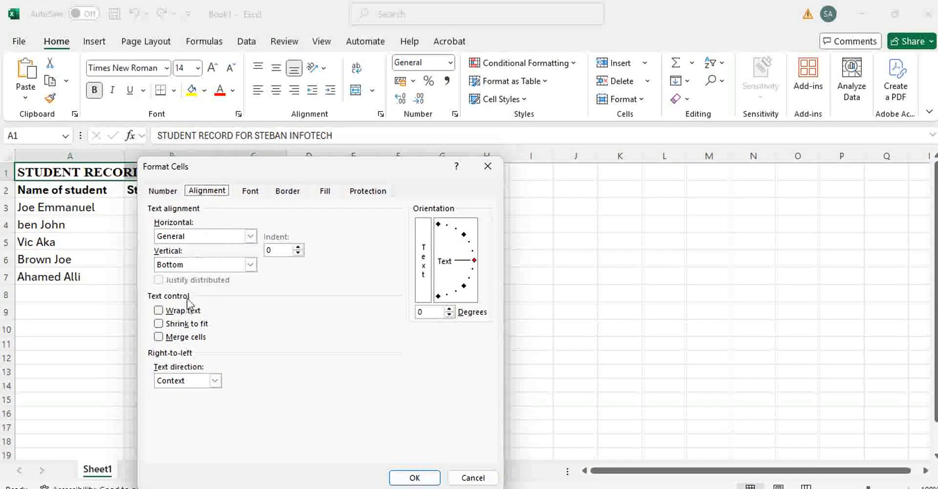
pyautogui.click(159, 337)
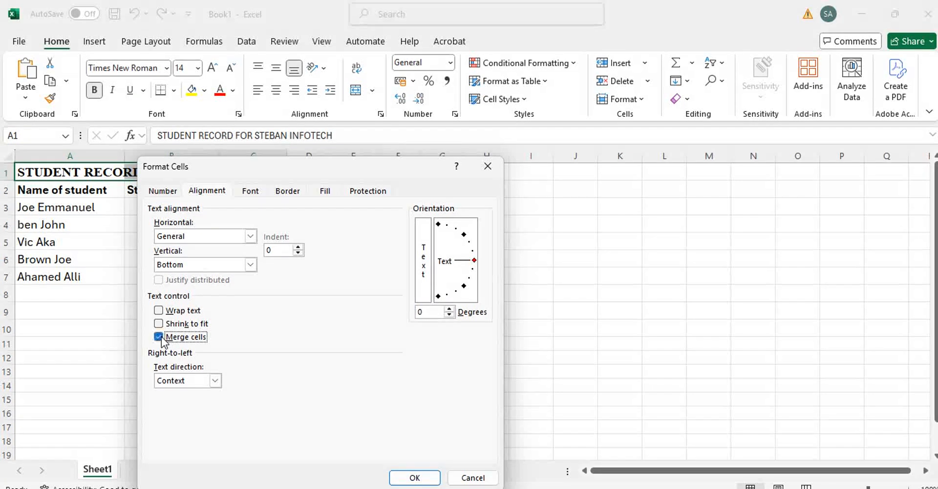
pyautogui.click(418, 477)
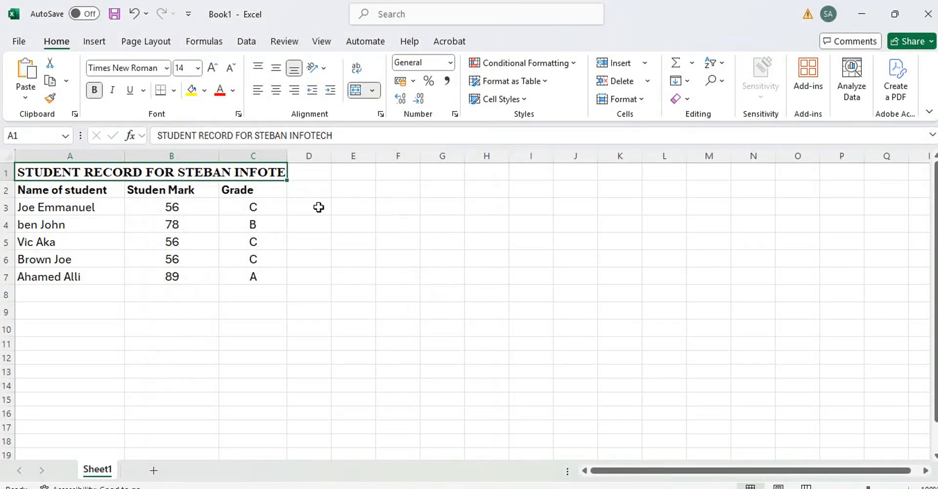
# Widen column B so the title fits and narrow column C slightly
pyautogui.moveTo(289, 156); pyautogui.dragTo(302, 155)
pyautogui.moveTo(219, 155); pyautogui.dragTo(238, 155)
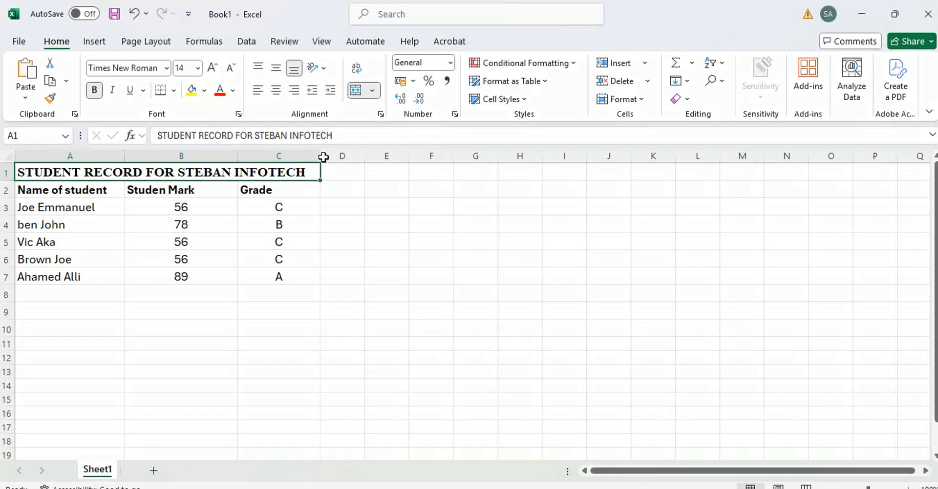
pyautogui.moveTo(320, 155); pyautogui.dragTo(310, 160)
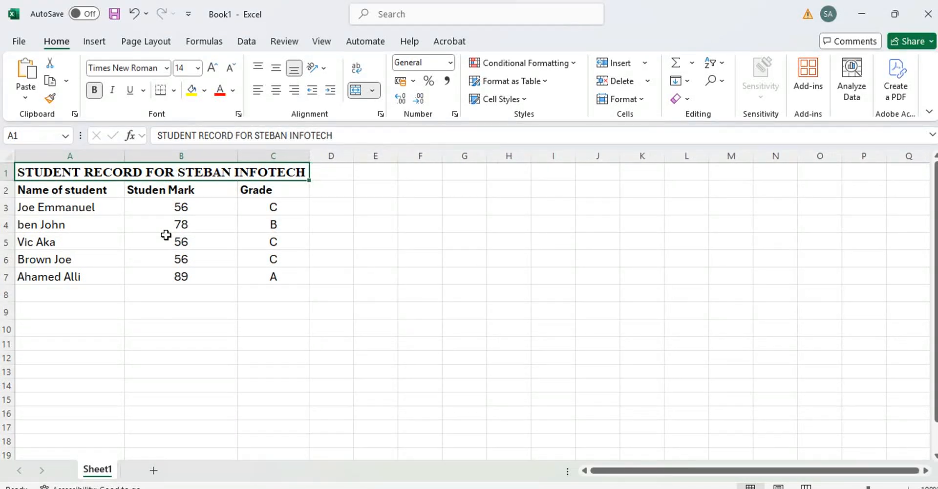
# Centre the header text across row 2
pyautogui.click(10, 191)
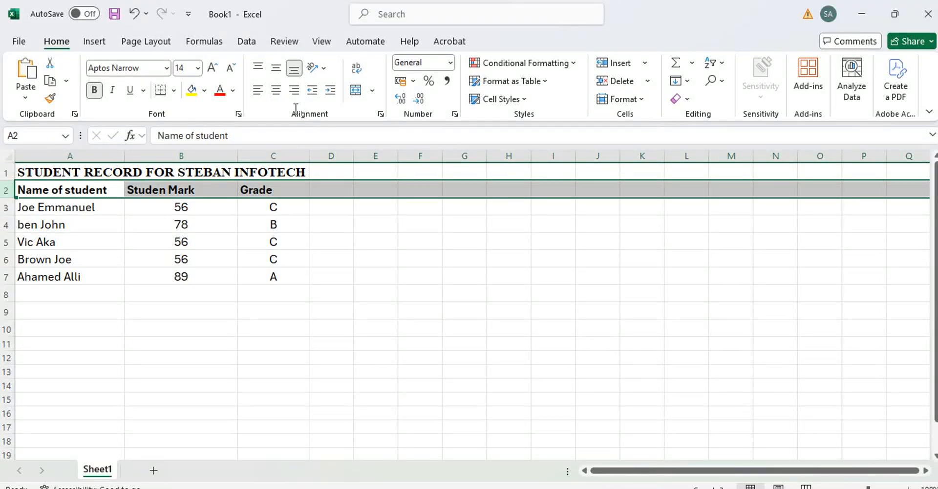
pyautogui.click(276, 90)
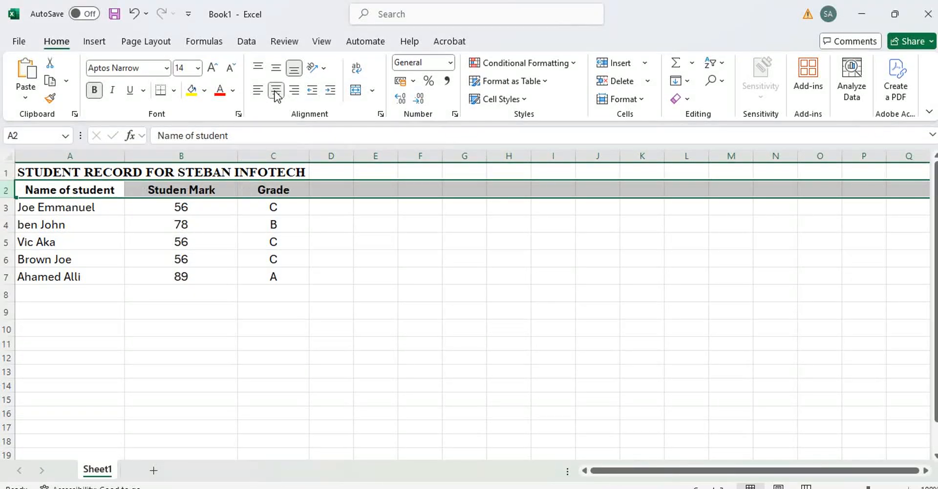
pyautogui.click(311, 279)
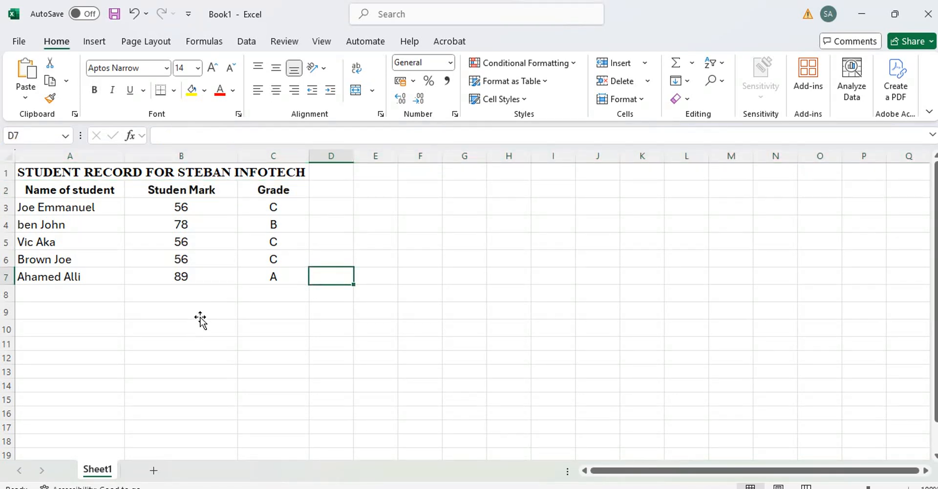
# Insert two blank rows above the headers so they move to row 4
pyautogui.click(4, 190)
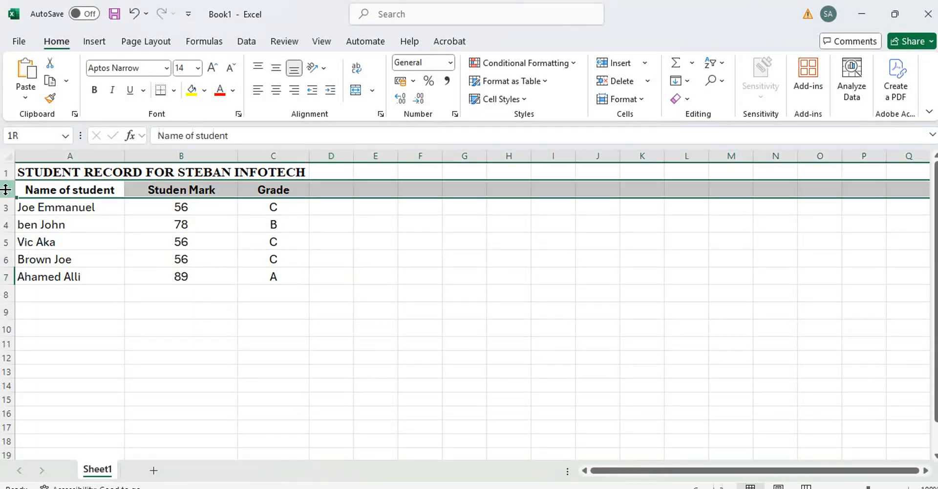
pyautogui.rightClick(4, 190)
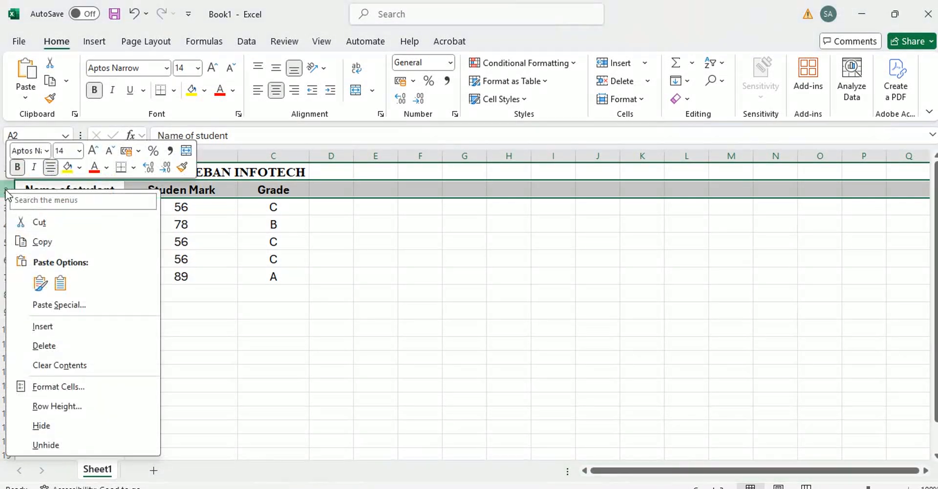
pyautogui.press('Escape')
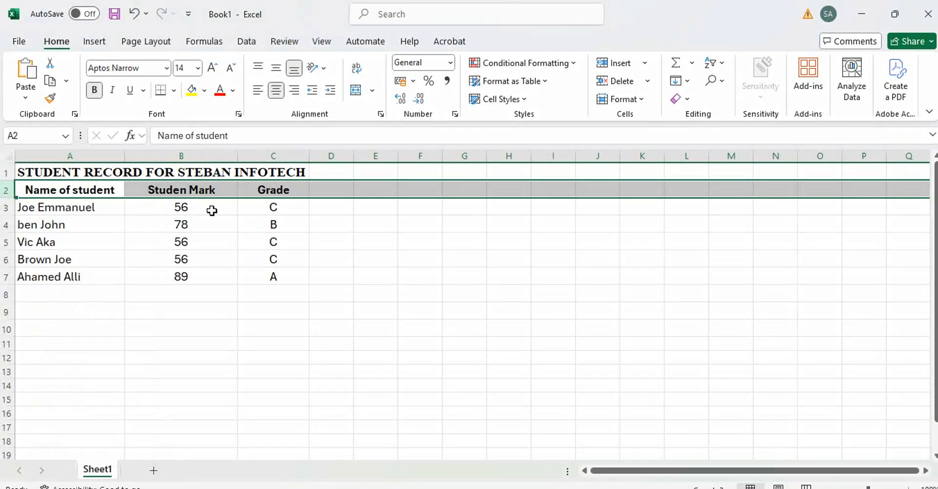
pyautogui.rightClick(7, 192)
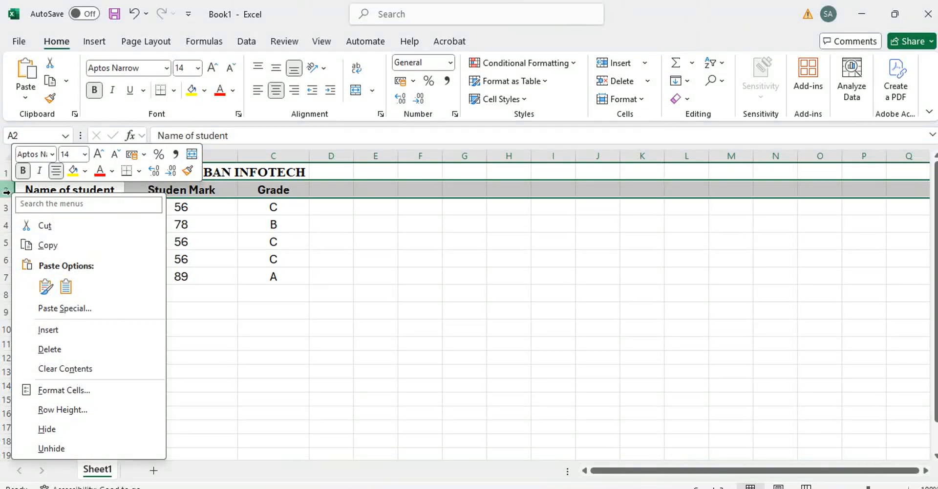
pyautogui.click(47, 330)
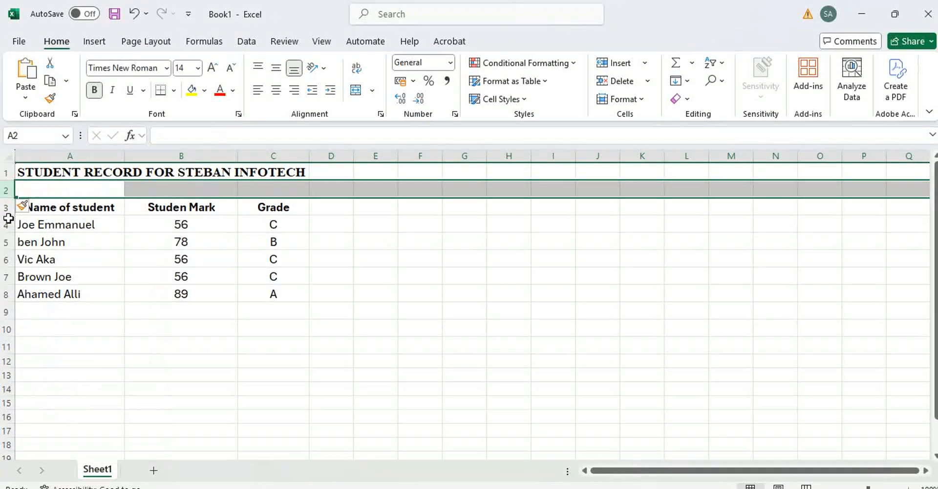
pyautogui.rightClick(5, 188)
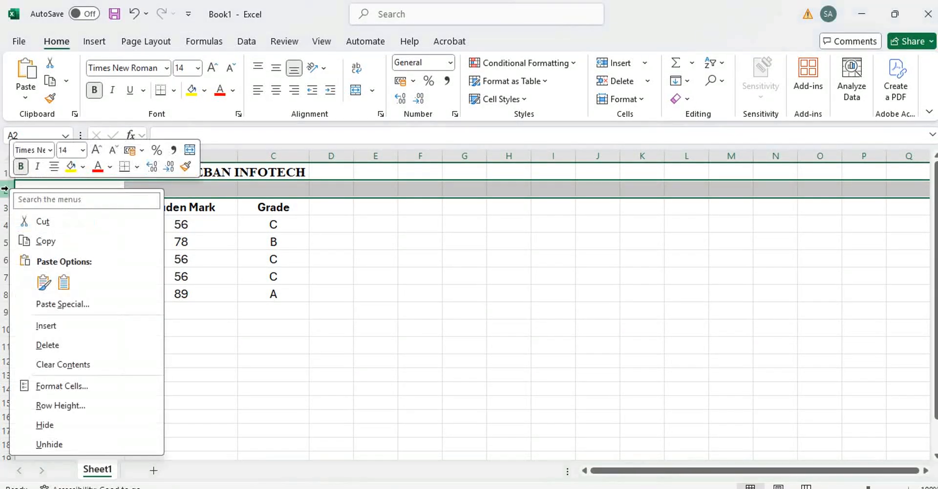
pyautogui.click(55, 326)
pyautogui.click(342, 288)
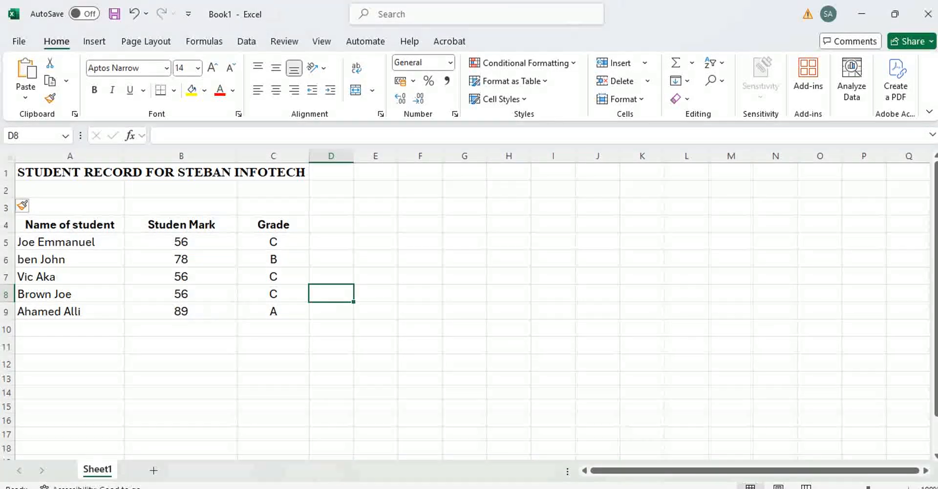
# Show the hidden system tray icons on the taskbar
pyautogui.click(726, 488)
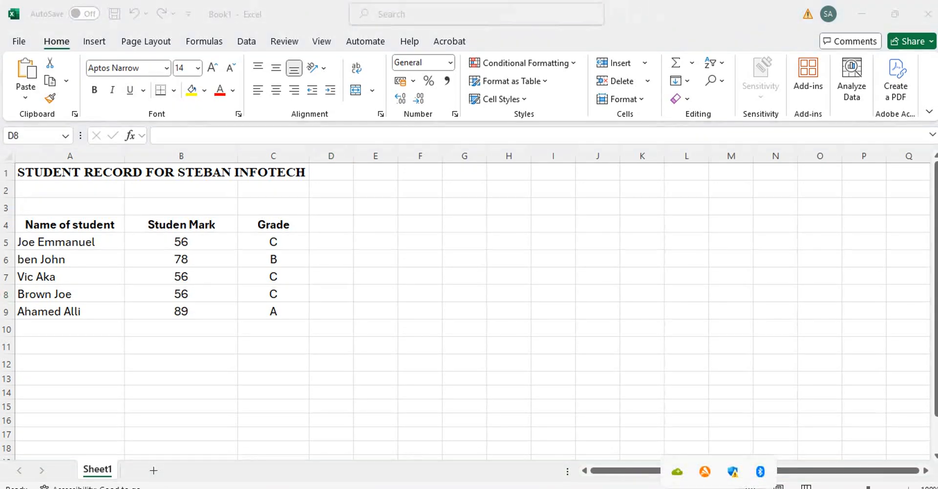
pyautogui.click(726, 488)
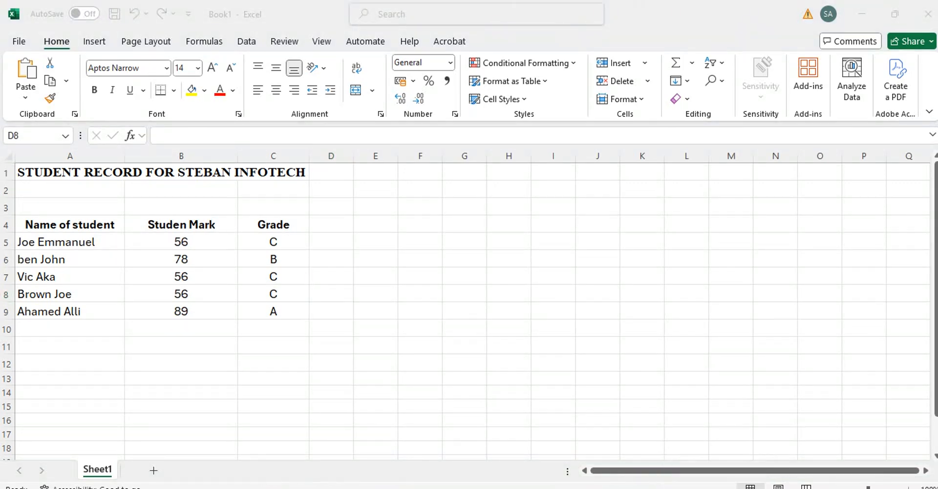
pyautogui.click(723, 488)
# Switch away from Excel and bring up the aTube Catcher recorder window
pyautogui.hotkey('alt', 'Tab')
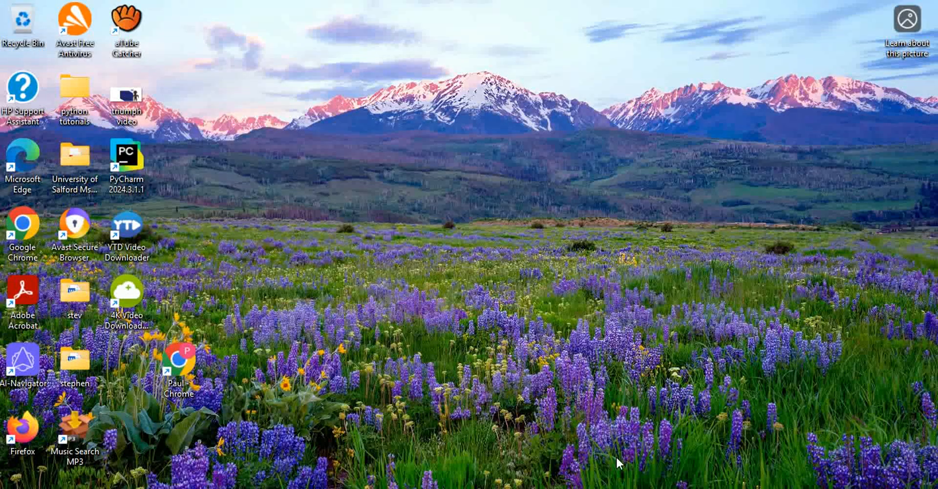
pyautogui.click(503, 488)
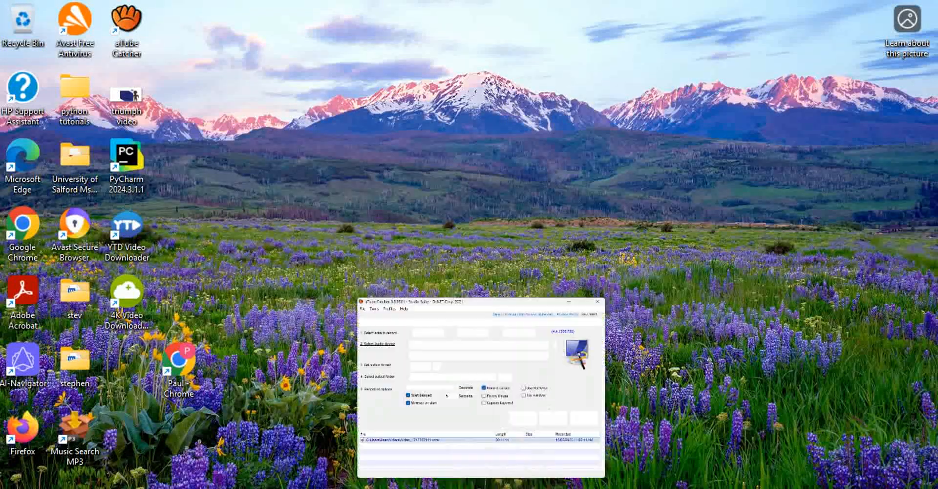